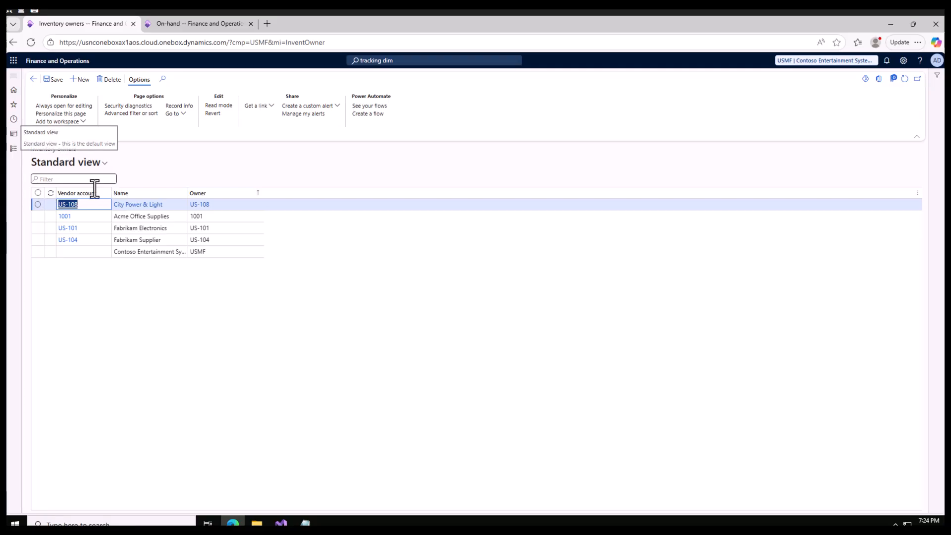
Switch to Notepad, highlight the V 900 line and the 100 beside USMF, and return to the browser.
{"action": "left_click", "coordinate": [14, 149]}
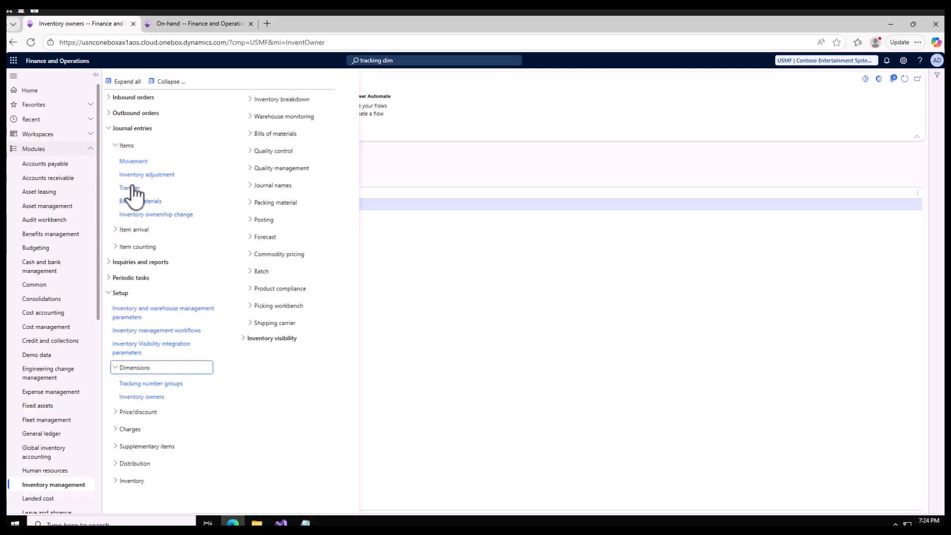
{"action": "left_click", "coordinate": [329, 492]}
{"action": "left_click", "coordinate": [305, 523]}
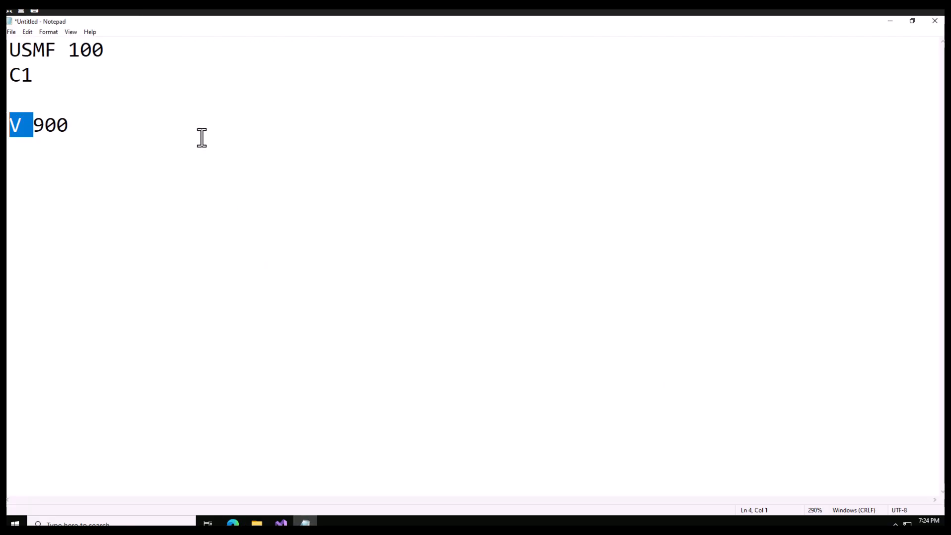
{"action": "left_click", "coordinate": [33, 130]}
{"action": "left_click_drag", "start_coordinate": [71, 130], "coordinate": [10, 126]}
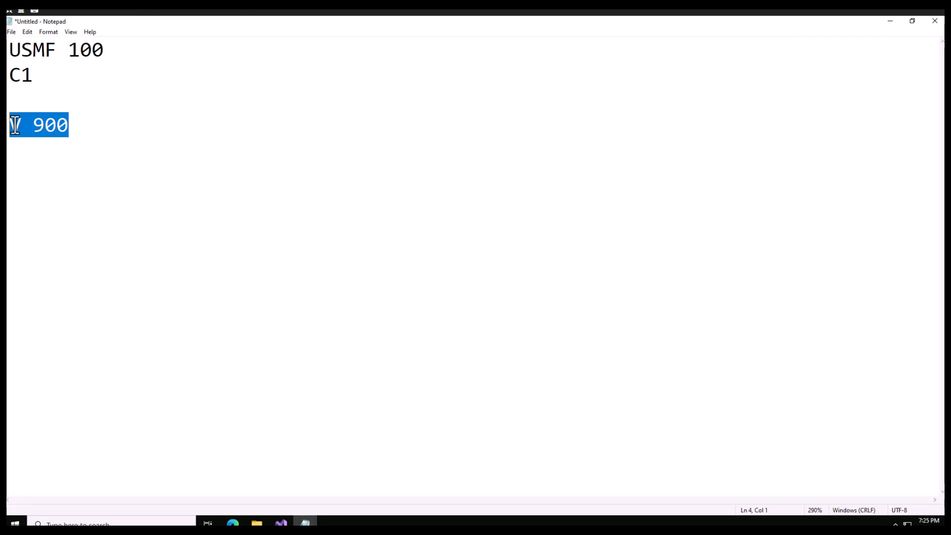
{"action": "double_click", "coordinate": [84, 52]}
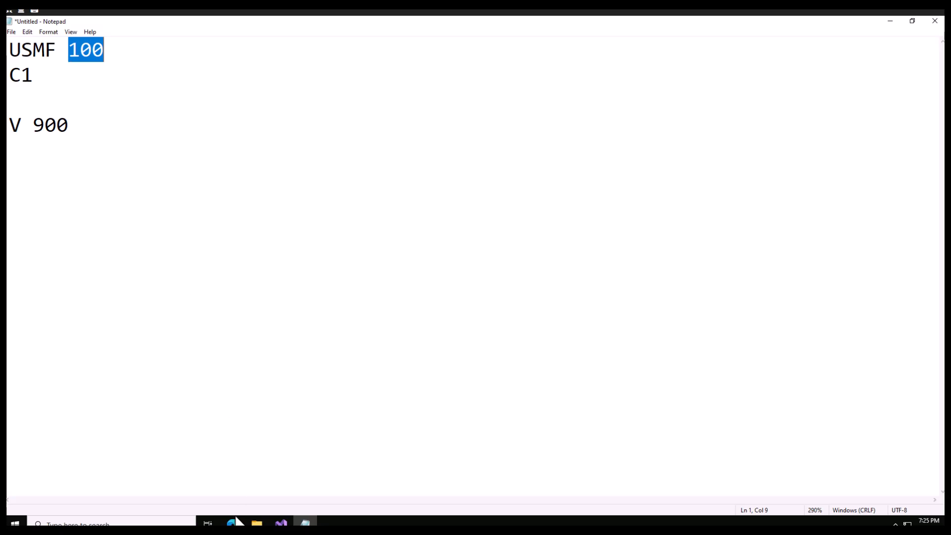
{"action": "left_click", "coordinate": [234, 523]}
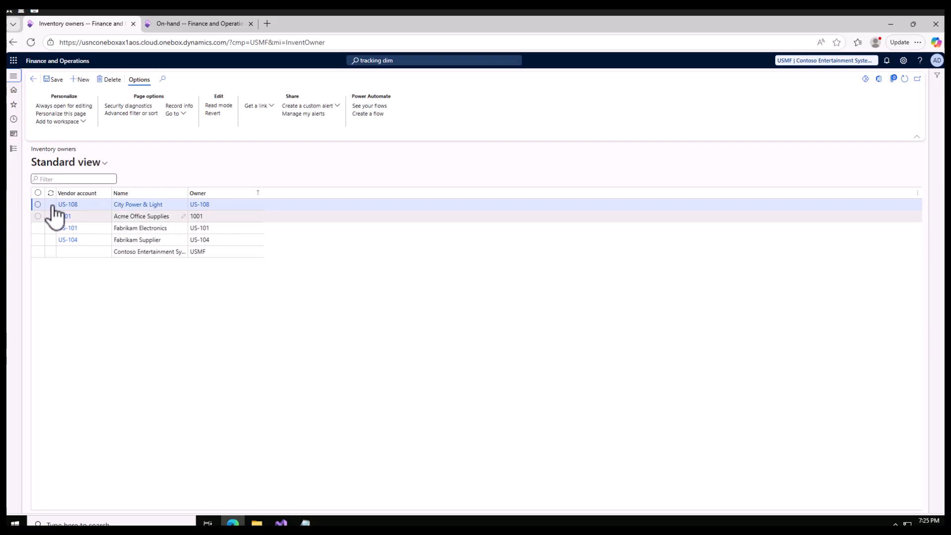
Examine the Inventory management journal entry types for items, item arrival and item counting.
{"action": "left_click", "coordinate": [14, 150]}
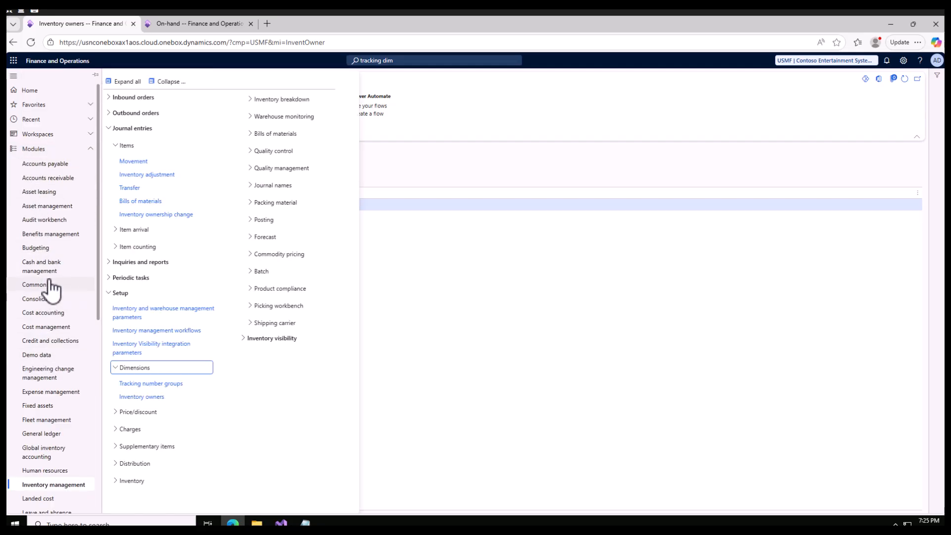
{"action": "scroll", "coordinate": [52, 364], "scroll_direction": "down", "scroll_amount": 5}
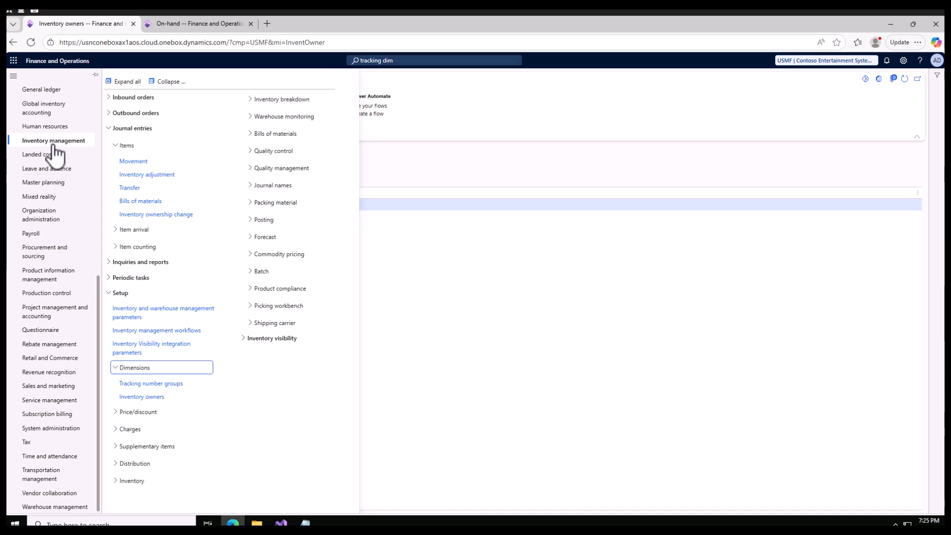
{"action": "left_click", "coordinate": [161, 82]}
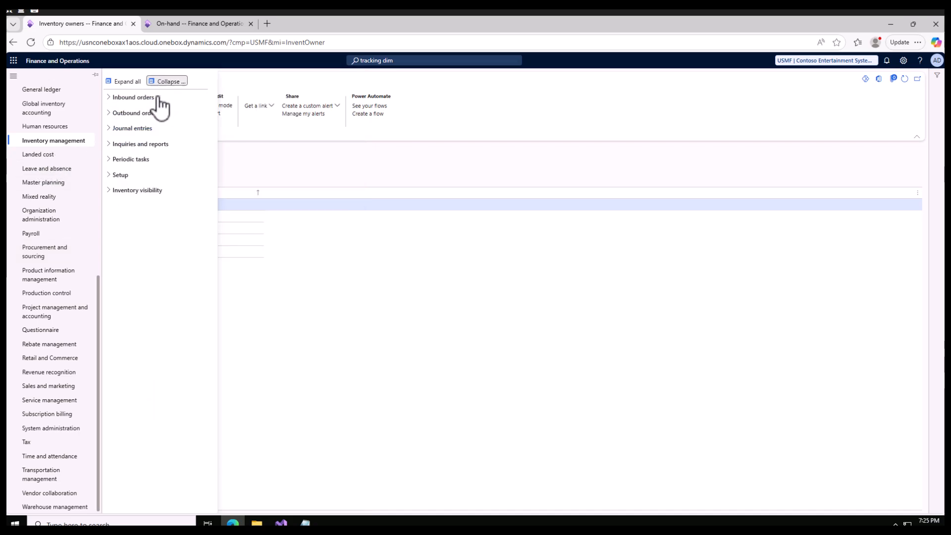
{"action": "left_click", "coordinate": [108, 129]}
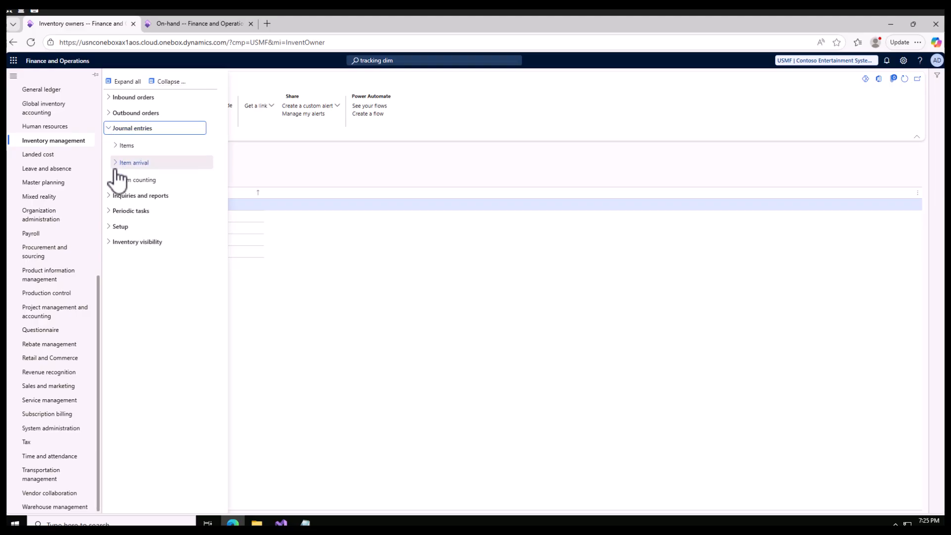
{"action": "left_click", "coordinate": [119, 180]}
{"action": "left_click", "coordinate": [118, 163]}
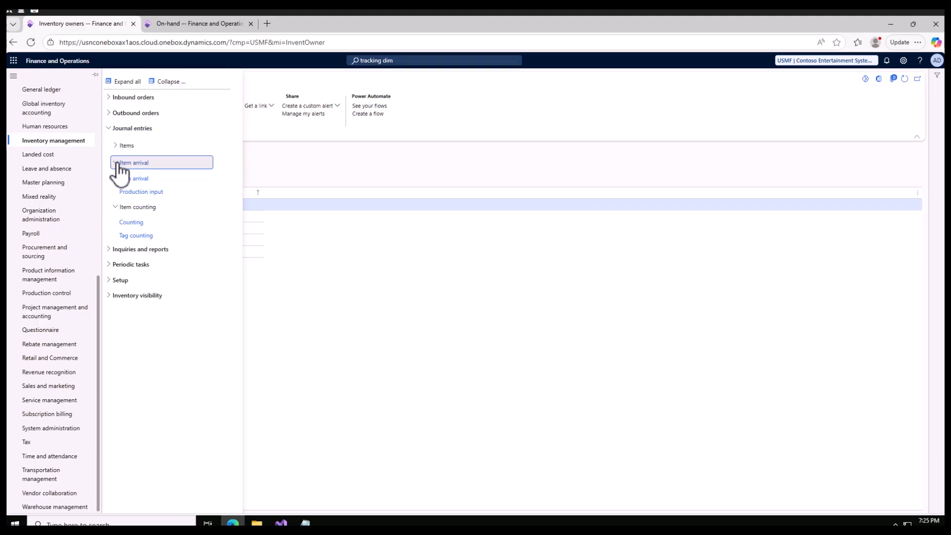
{"action": "left_click", "coordinate": [118, 145]}
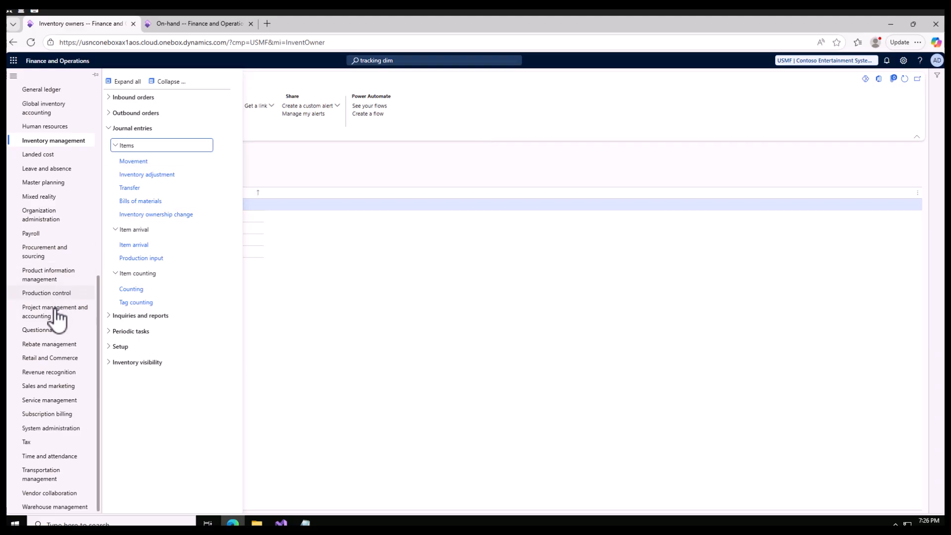
Open the consignment replenishment orders under Procurement and sourcing and start a new order with its vendor account lookup displayed.
{"action": "left_click", "coordinate": [50, 253]}
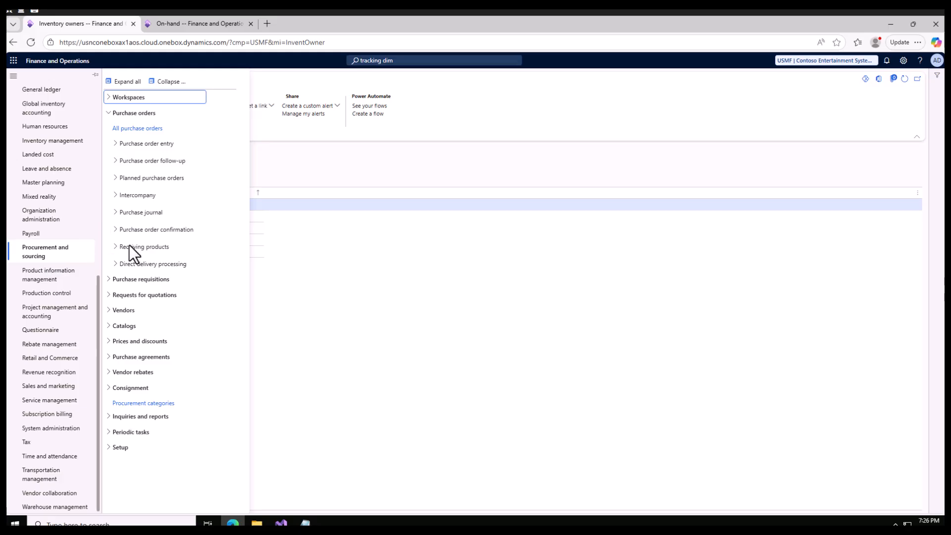
{"action": "left_click", "coordinate": [167, 81]}
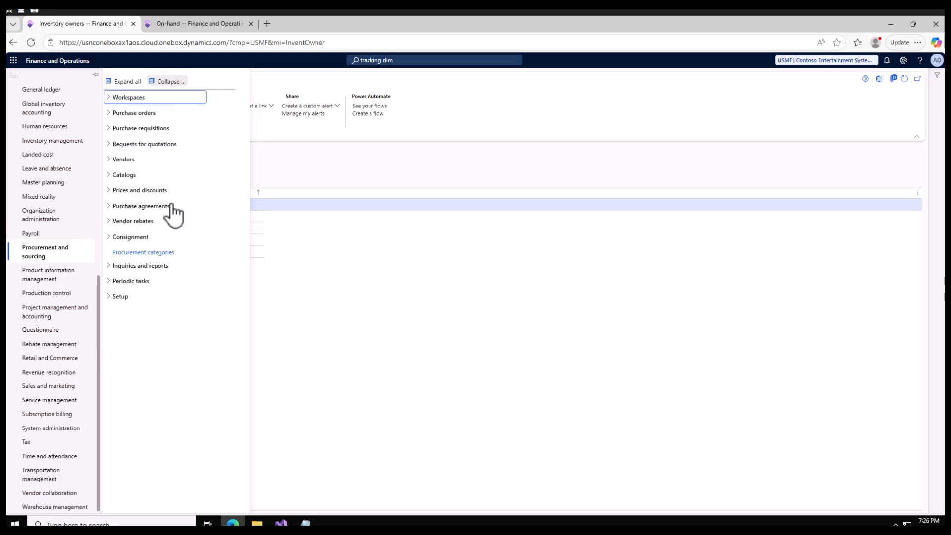
{"action": "left_click", "coordinate": [117, 236]}
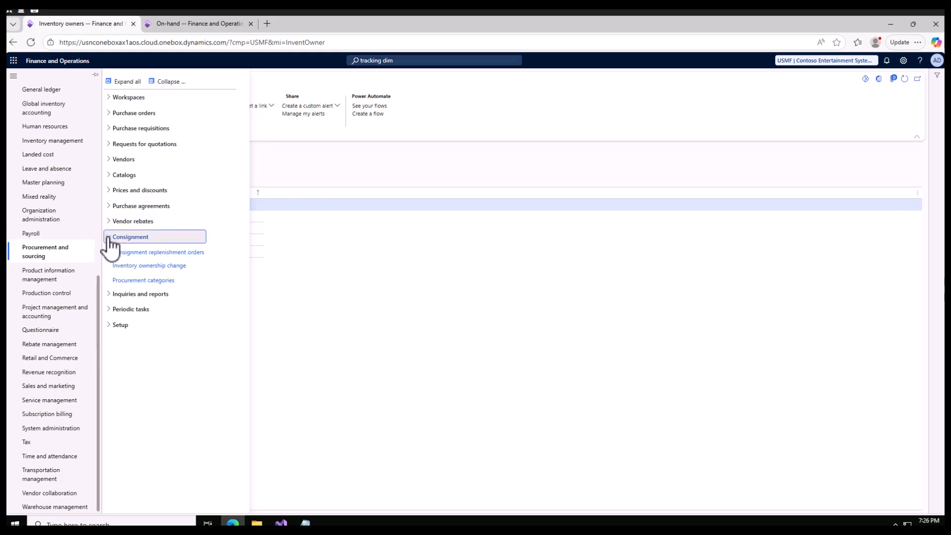
{"action": "left_click", "coordinate": [148, 253]}
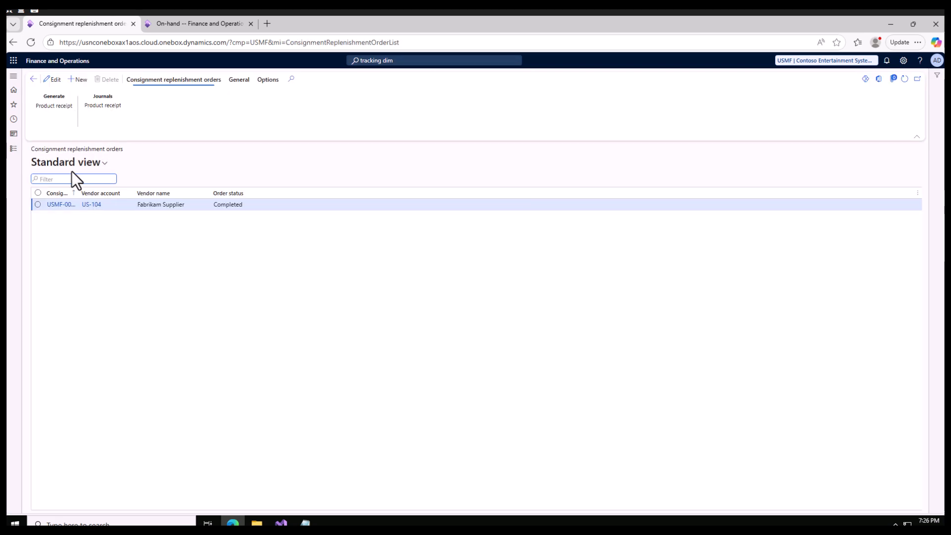
{"action": "left_click", "coordinate": [82, 83]}
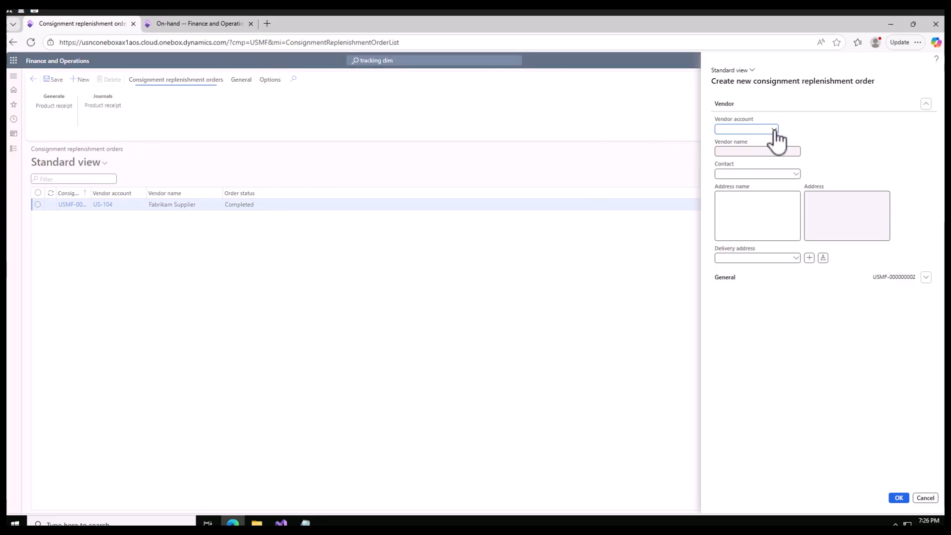
{"action": "left_click", "coordinate": [774, 130]}
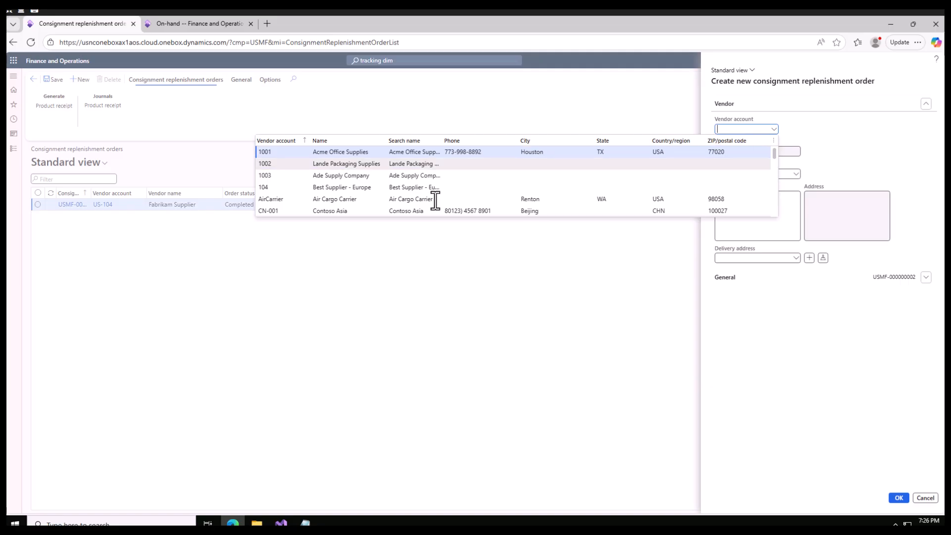
Check the vendors set up as inventory owners in a duplicate browser tab, and return to the new order form.
{"action": "right_click", "coordinate": [90, 23]}
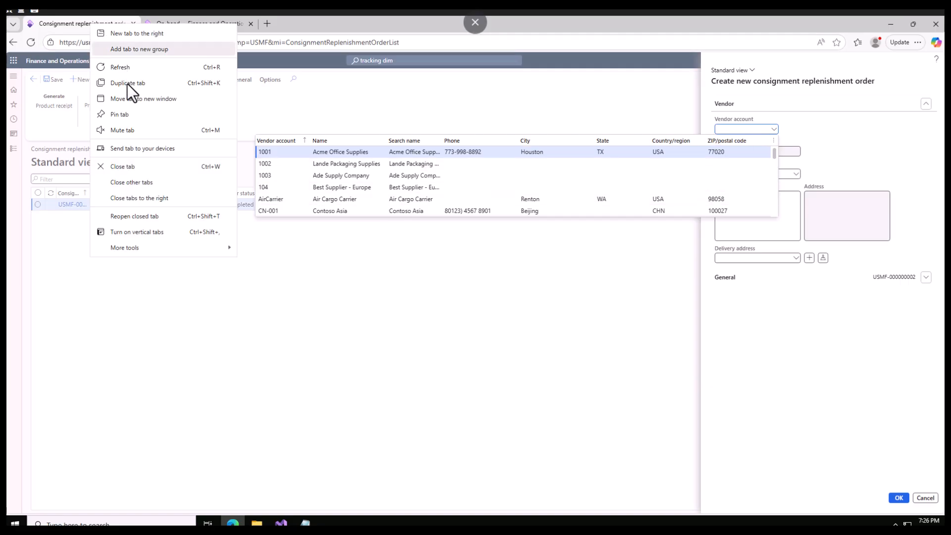
{"action": "left_click", "coordinate": [129, 85]}
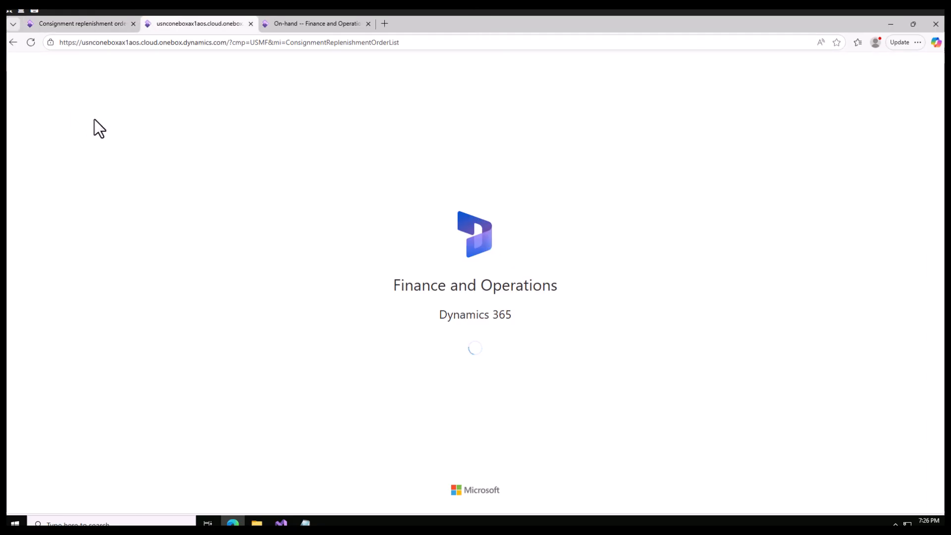
{"action": "left_click", "coordinate": [14, 119]}
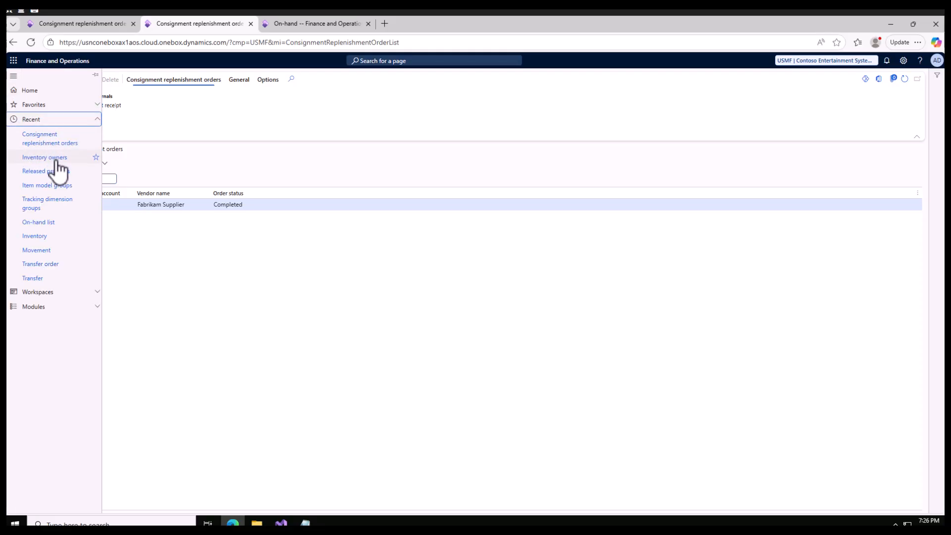
{"action": "left_click", "coordinate": [58, 158]}
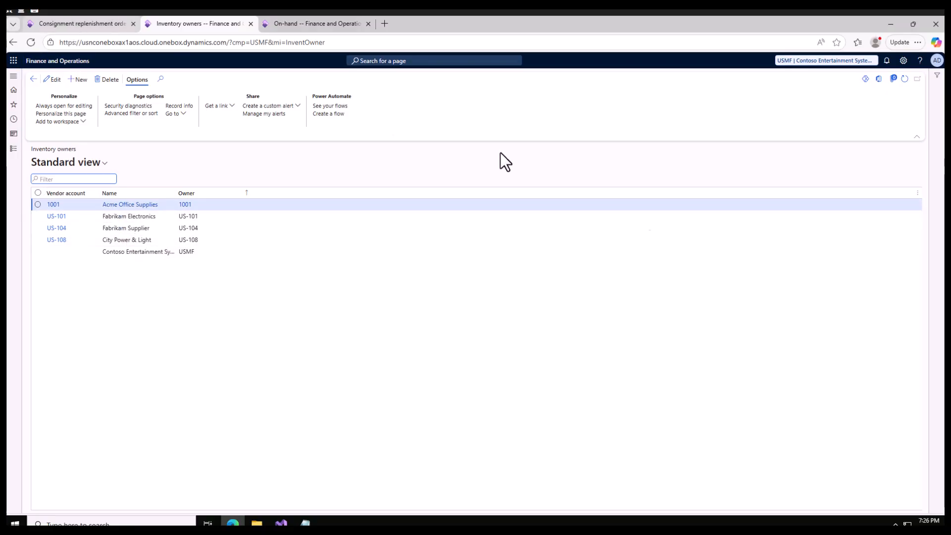
{"action": "key", "text": "ctrl+shift+Tab"}
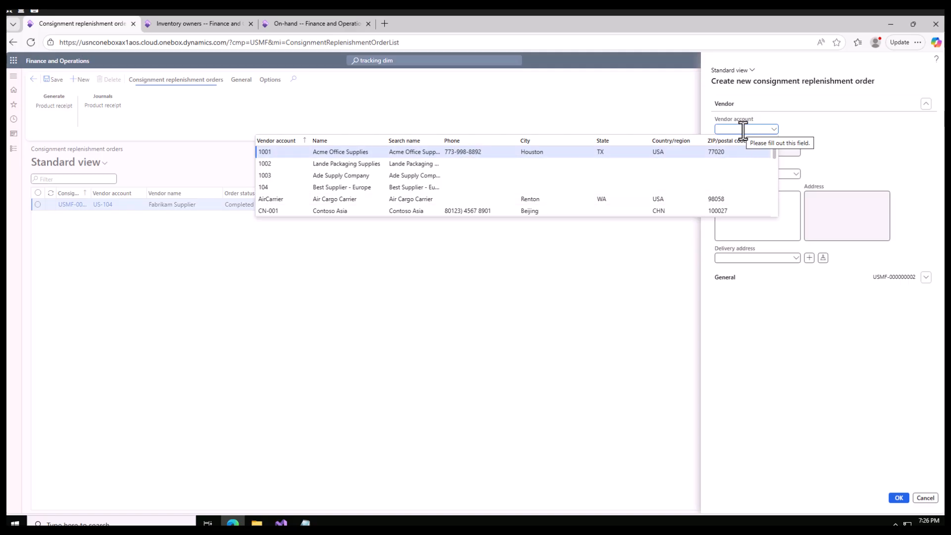
Select City Power & Light as the vendor and create the consignment replenishment order.
{"action": "type", "text": "108"}
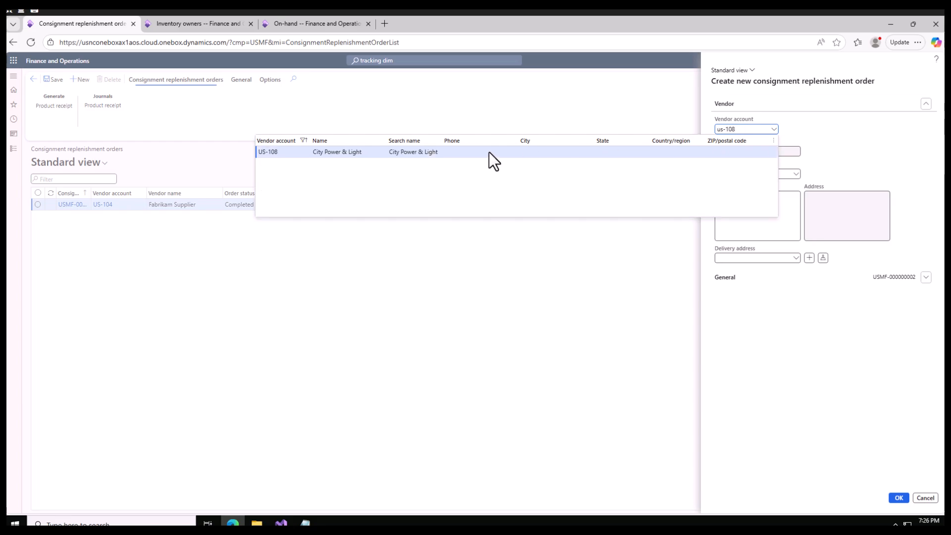
{"action": "left_click", "coordinate": [489, 153]}
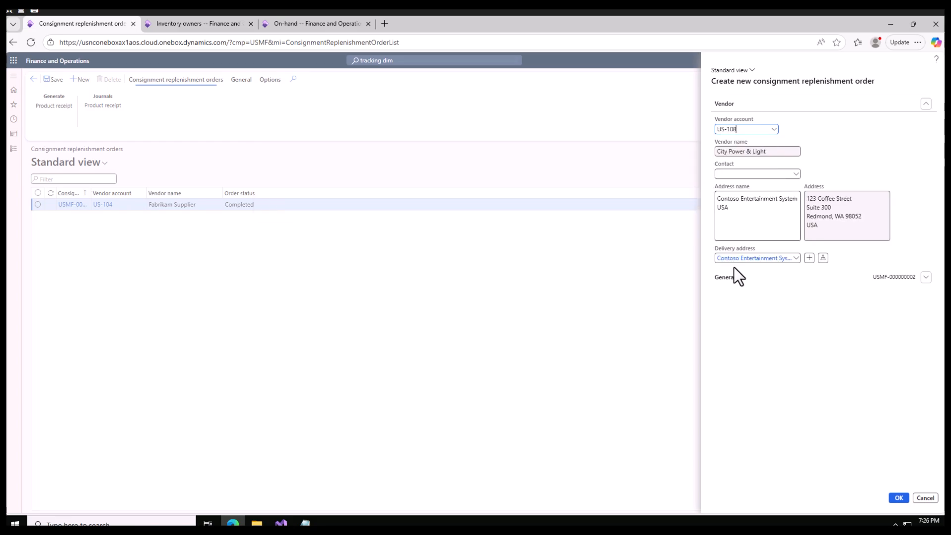
{"action": "left_click", "coordinate": [765, 279]}
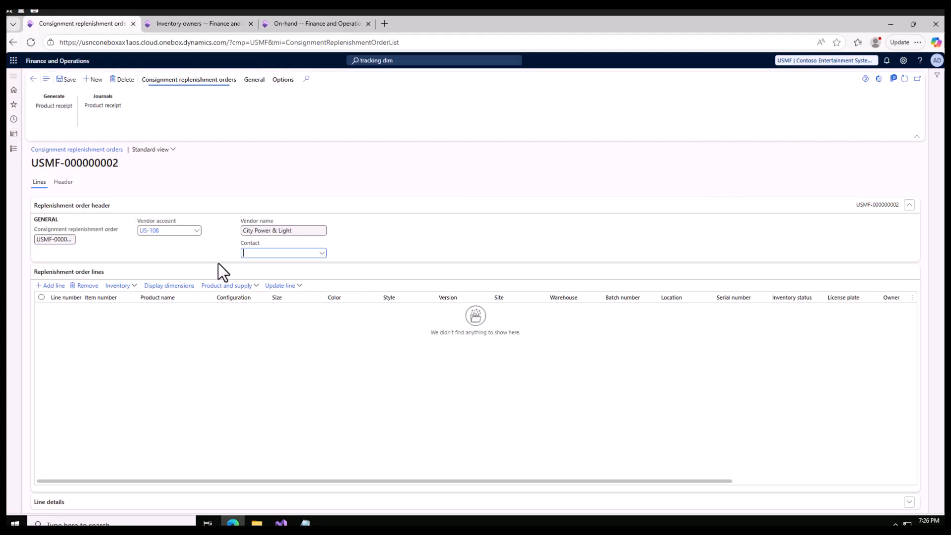
Add a replenishment order line for the item Con Product.
{"action": "left_click", "coordinate": [51, 286]}
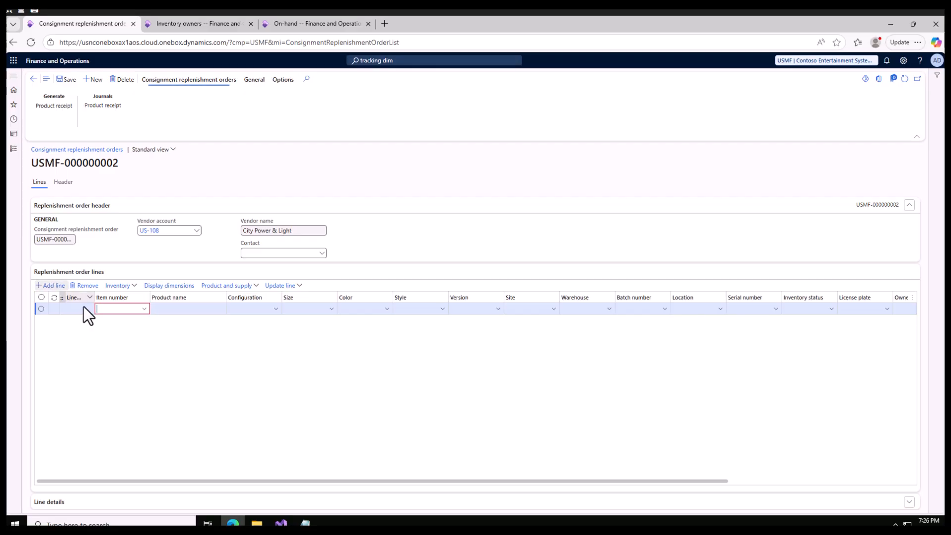
{"action": "left_click", "coordinate": [112, 312]}
{"action": "type", "text": "co"}
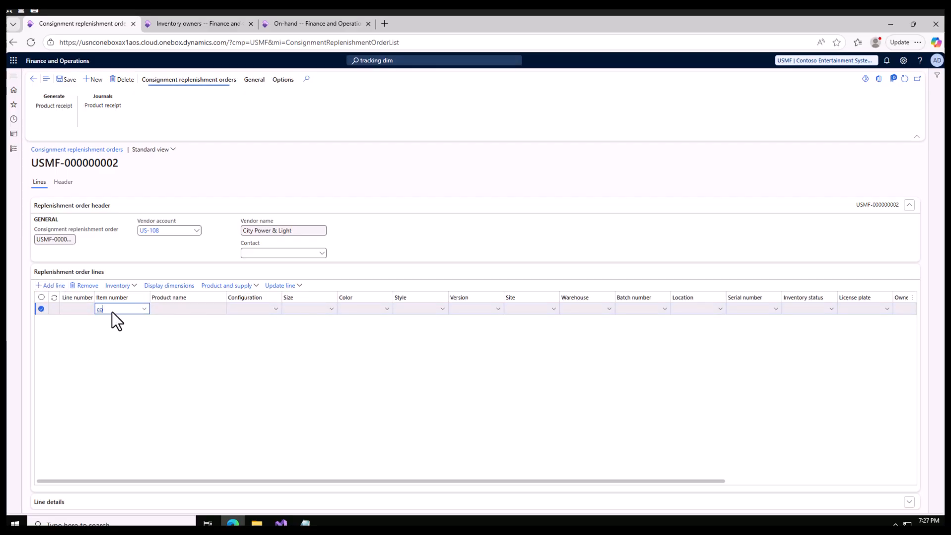
{"action": "type", "text": "n"}
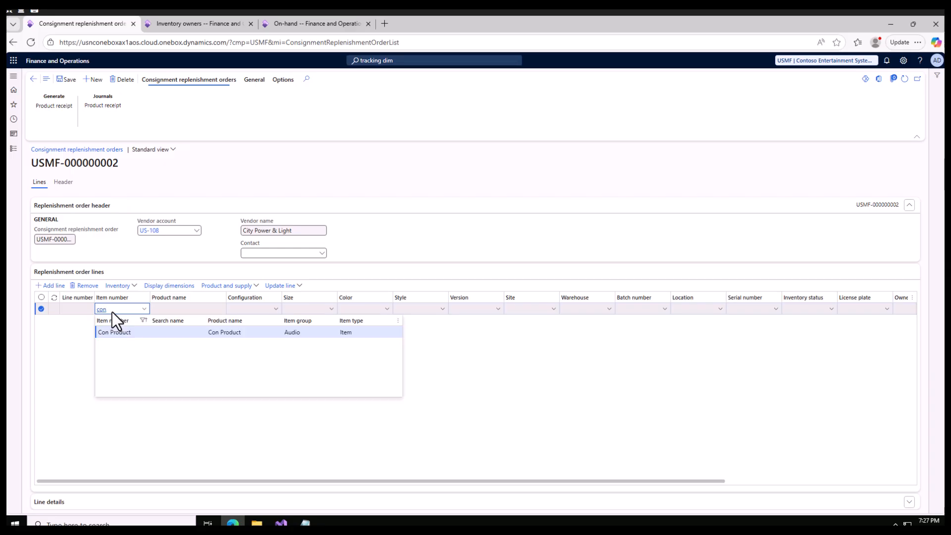
{"action": "left_click", "coordinate": [153, 332]}
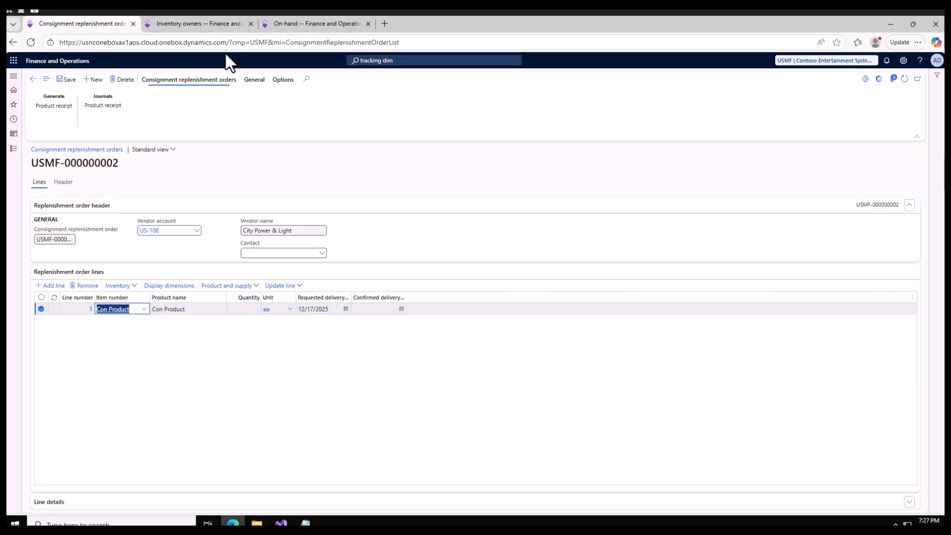
Check the on-hand inventory for item numbers beginning with "con", and return to the replenishment order.
{"action": "left_click", "coordinate": [290, 25]}
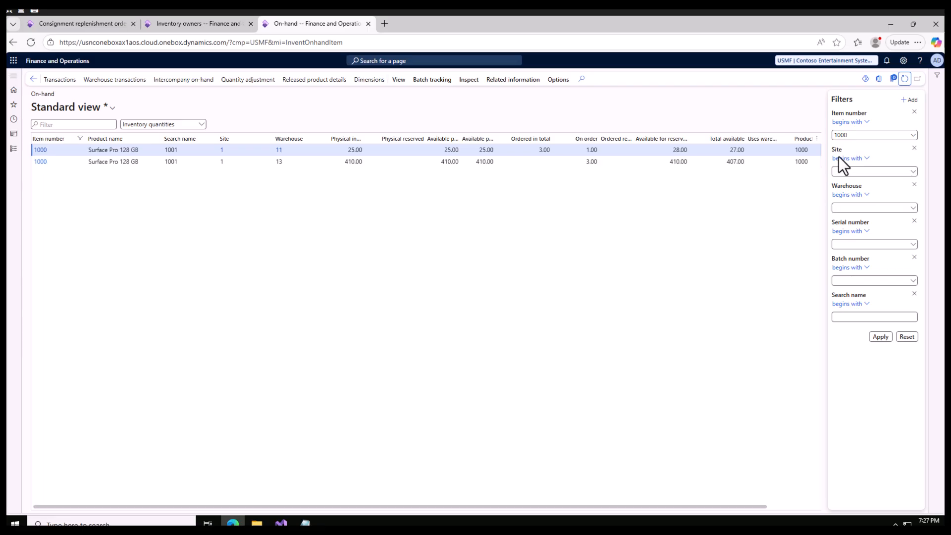
{"action": "left_click_drag", "start_coordinate": [858, 133], "coordinate": [825, 133]}
{"action": "type", "text": "con"}
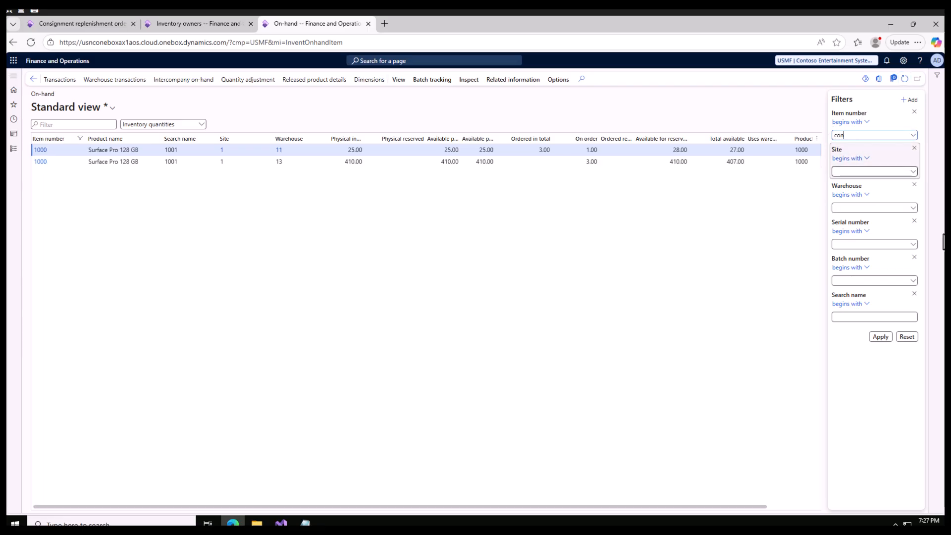
{"action": "left_click", "coordinate": [880, 338]}
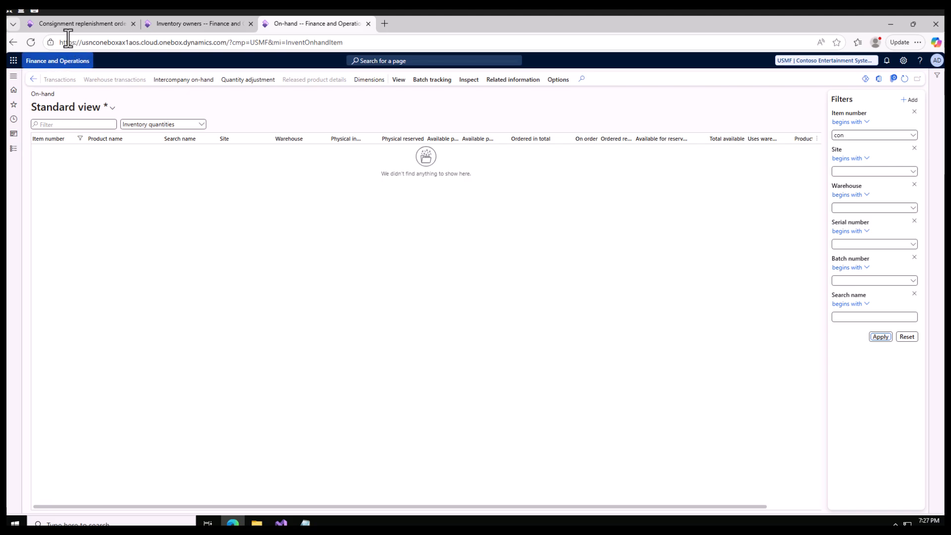
{"action": "left_click", "coordinate": [72, 24]}
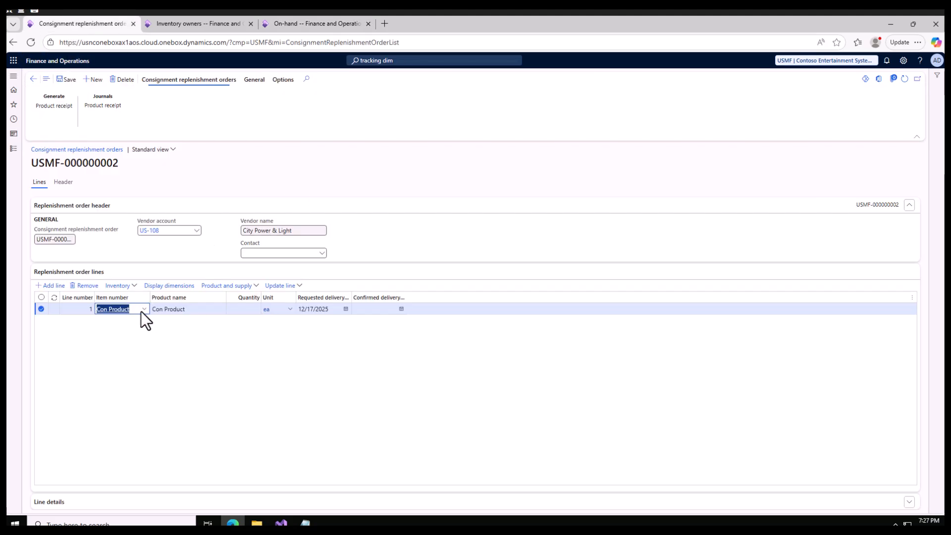
Set the quantity of the Con Product line to 100.
{"action": "left_click", "coordinate": [240, 309]}
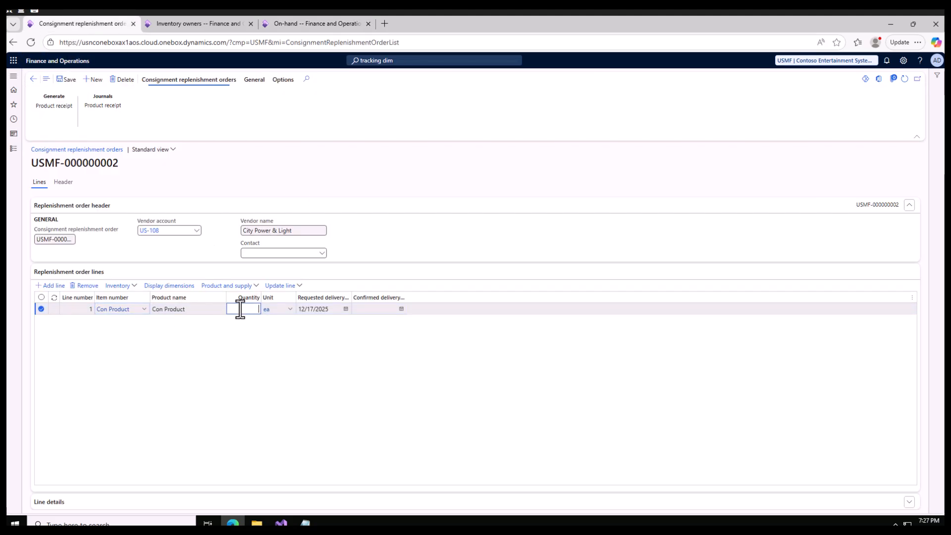
{"action": "type", "text": "100"}
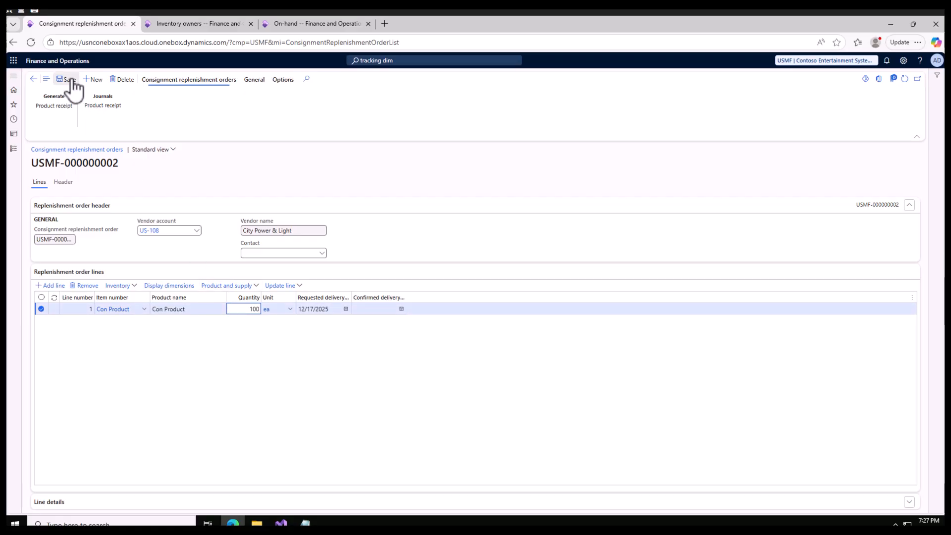
Try to save the replenishment order, expand the warnings, and review the line's general, delivery and inventory dimension details.
{"action": "left_click", "coordinate": [72, 80]}
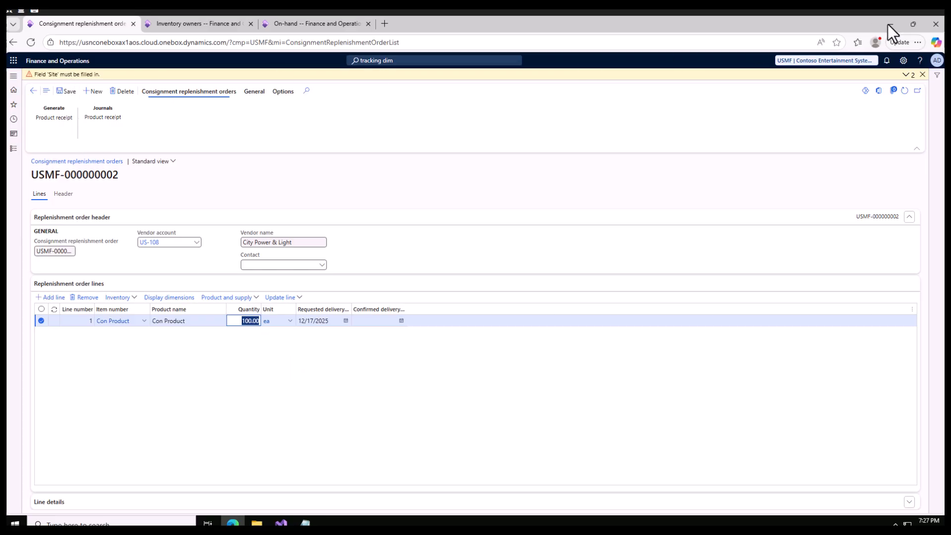
{"action": "left_click", "coordinate": [908, 74]}
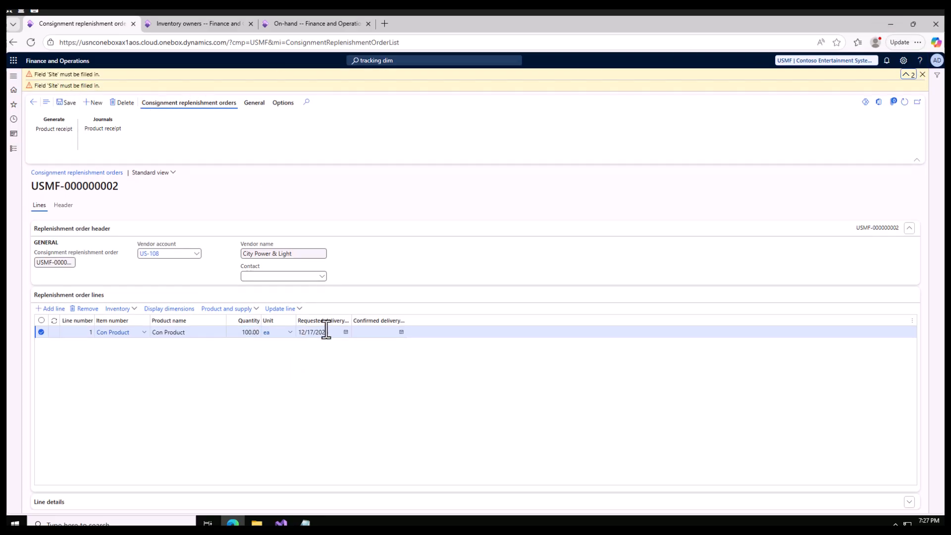
{"action": "left_click", "coordinate": [289, 504]}
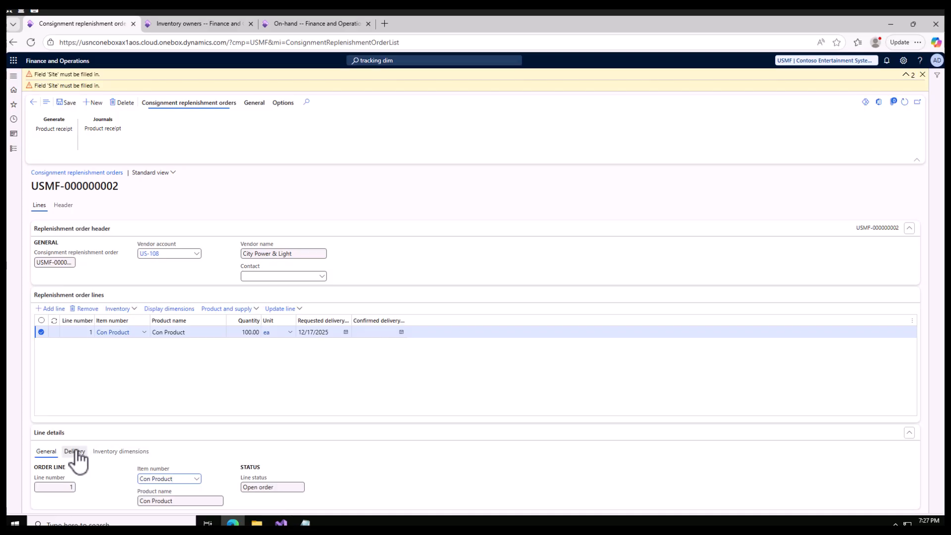
{"action": "left_click", "coordinate": [114, 452]}
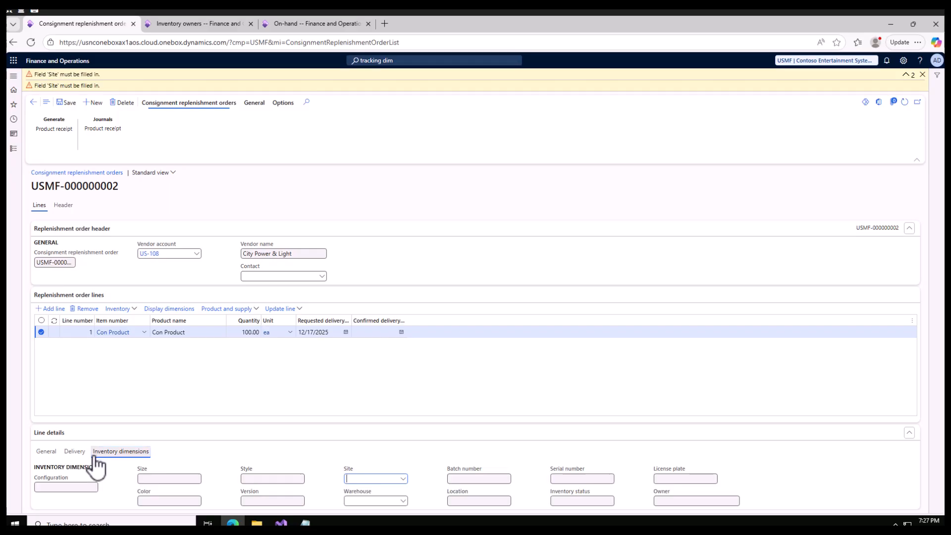
{"action": "left_click", "coordinate": [74, 451]}
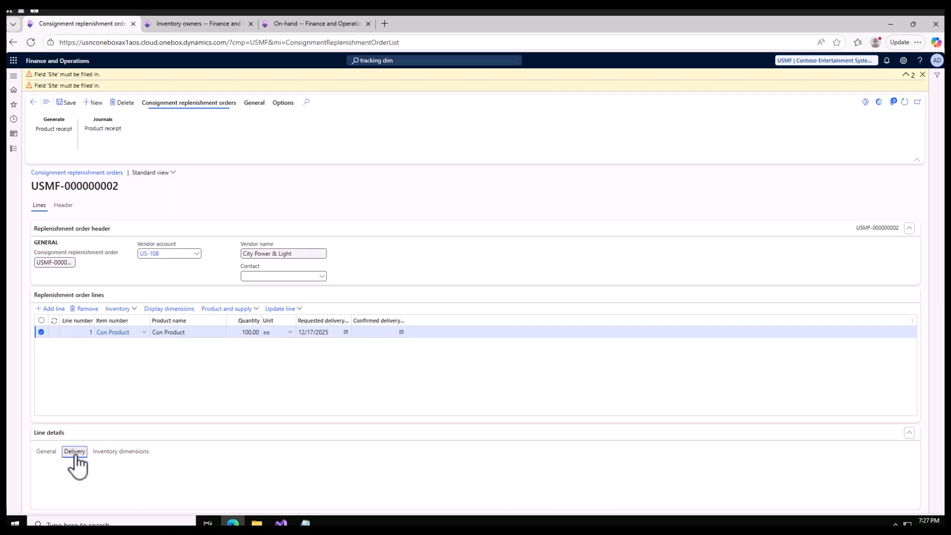
{"action": "left_click", "coordinate": [49, 413]}
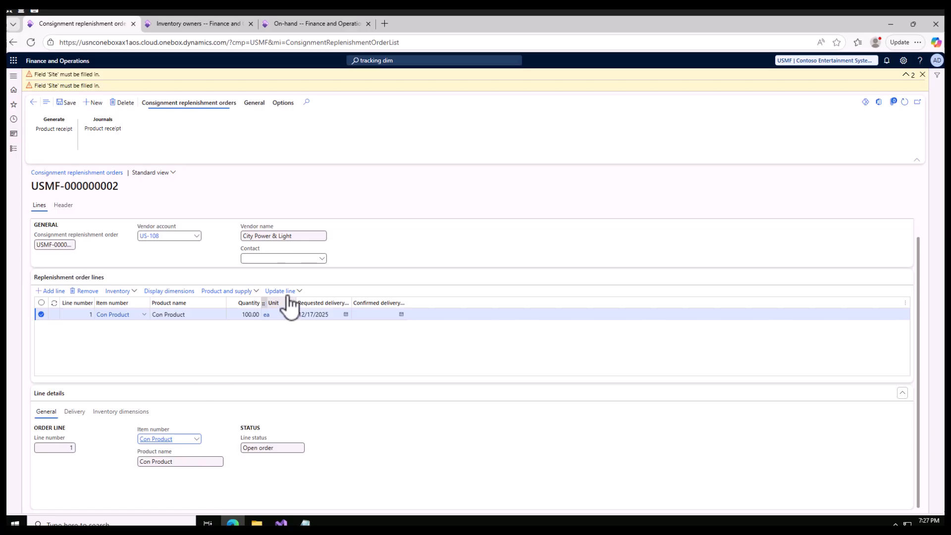
Add the Site field from the Inventory dimensions table as a column in the replenishment order lines.
{"action": "left_click", "coordinate": [904, 303]}
{"action": "left_click", "coordinate": [879, 271]}
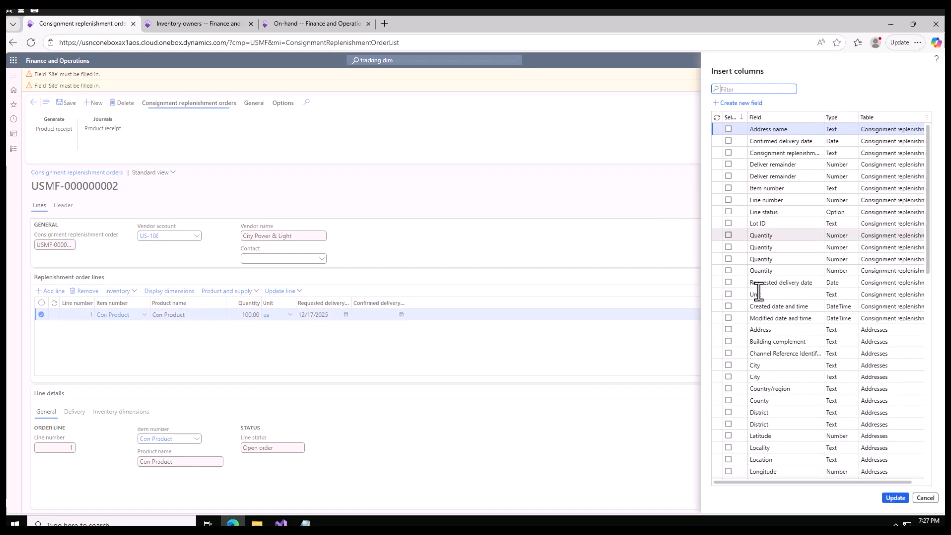
{"action": "left_click", "coordinate": [772, 121]}
{"action": "type", "text": "site"}
{"action": "key", "text": "Return"}
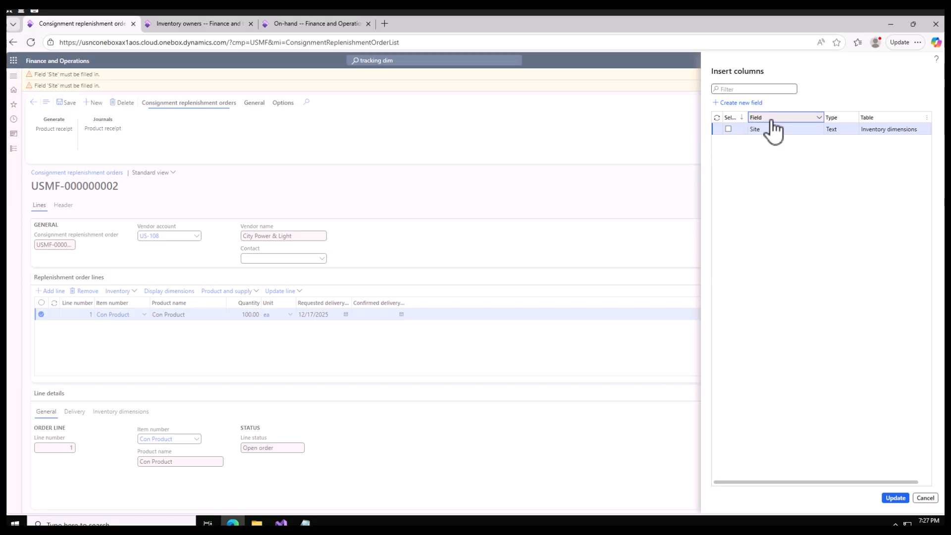
{"action": "left_click", "coordinate": [728, 129]}
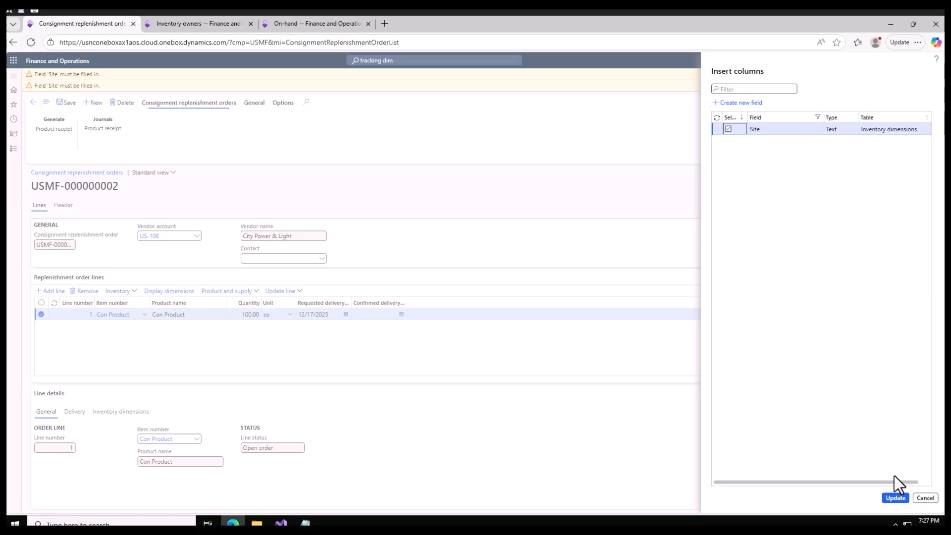
{"action": "left_click", "coordinate": [895, 498]}
Set the Con Product line's site to 1, save the order, and dismiss the messages.
{"action": "left_click", "coordinate": [451, 335]}
{"action": "left_click", "coordinate": [455, 335]}
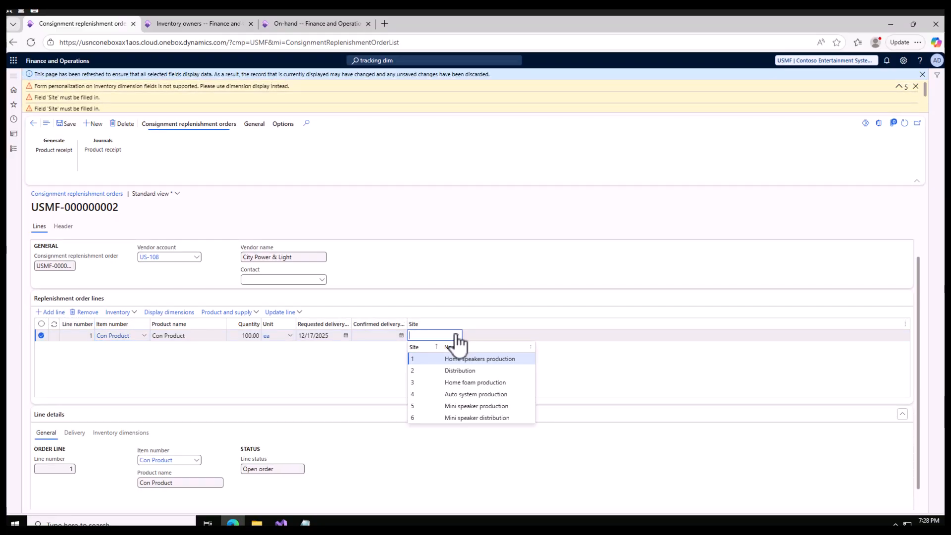
{"action": "left_click", "coordinate": [427, 360]}
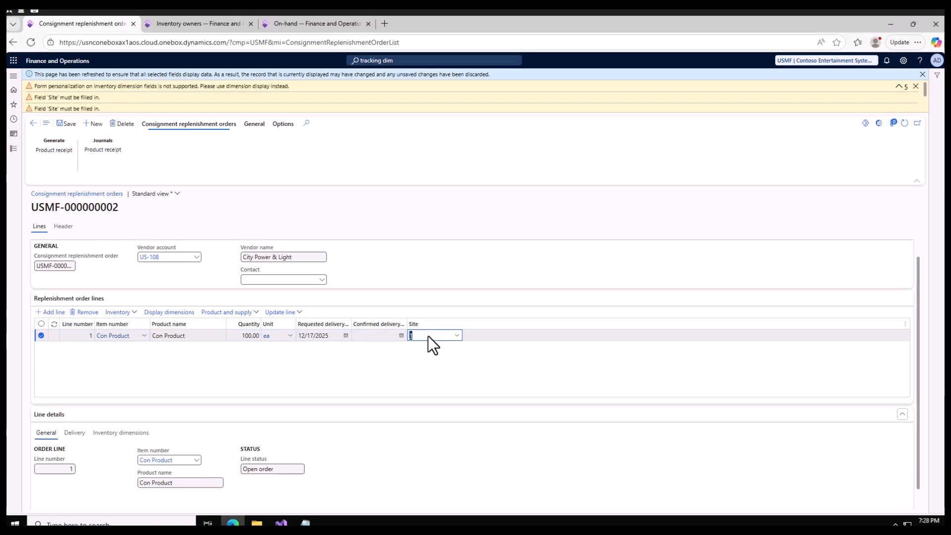
{"action": "left_click", "coordinate": [915, 87]}
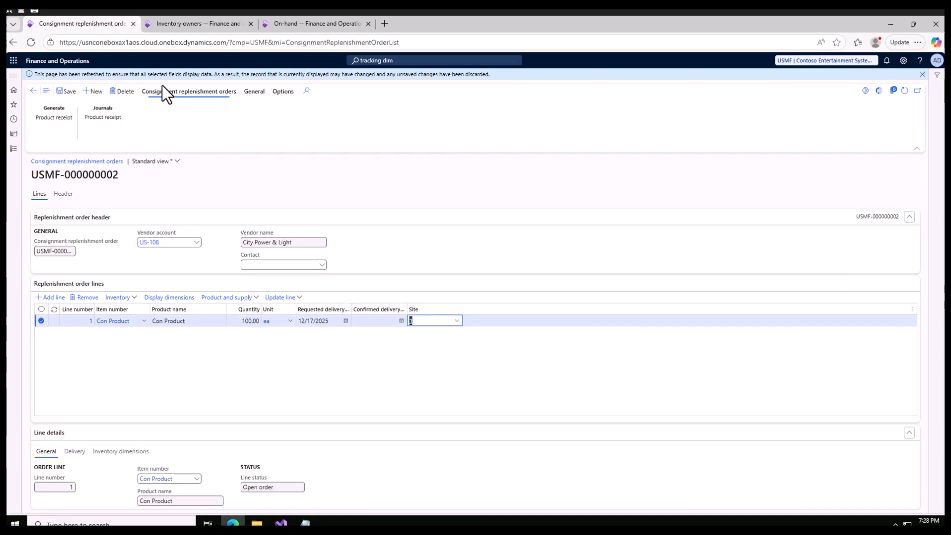
{"action": "left_click", "coordinate": [71, 92]}
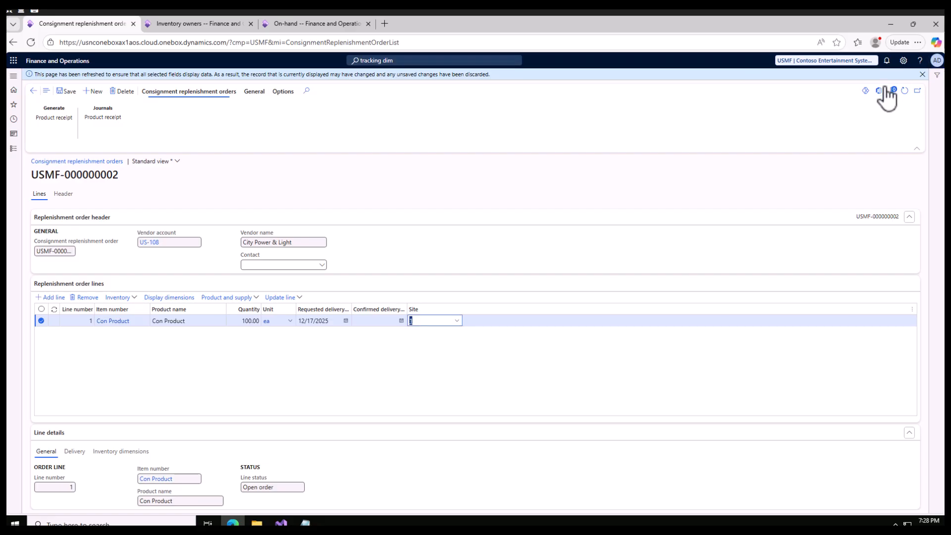
{"action": "left_click", "coordinate": [922, 75]}
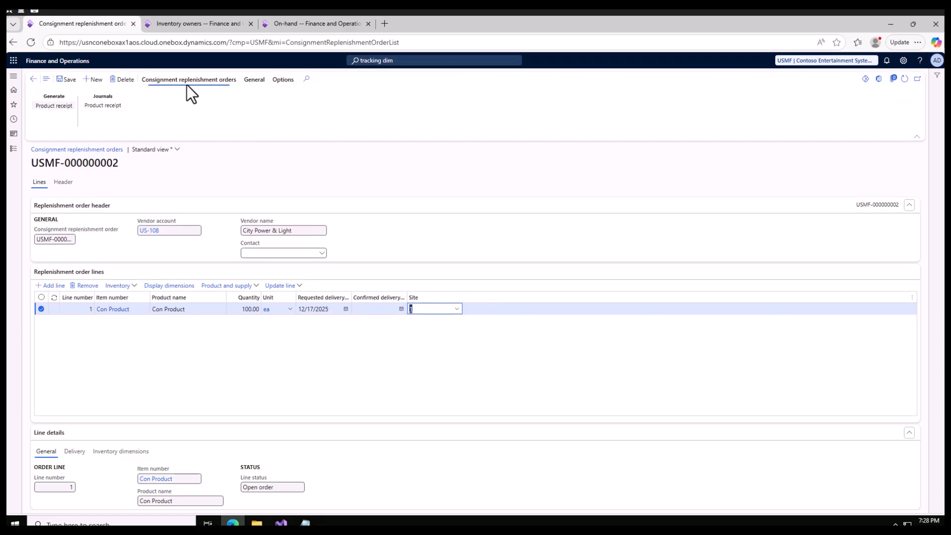
Open product receipt posting for the order, change the label V to V1 in the Notepad notes, and return to the receipt form.
{"action": "left_click", "coordinate": [57, 105]}
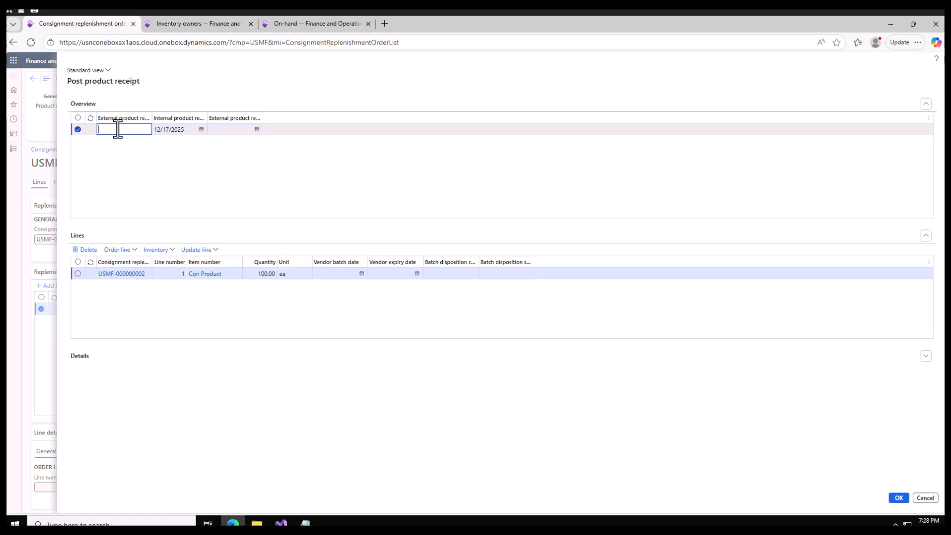
{"action": "left_click", "coordinate": [305, 524]}
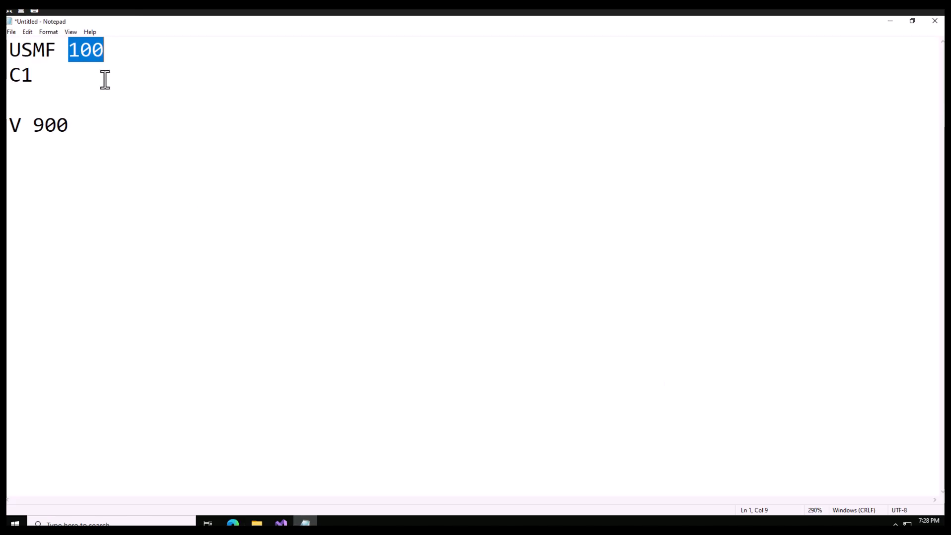
{"action": "left_click_drag", "start_coordinate": [75, 125], "coordinate": [9, 125]}
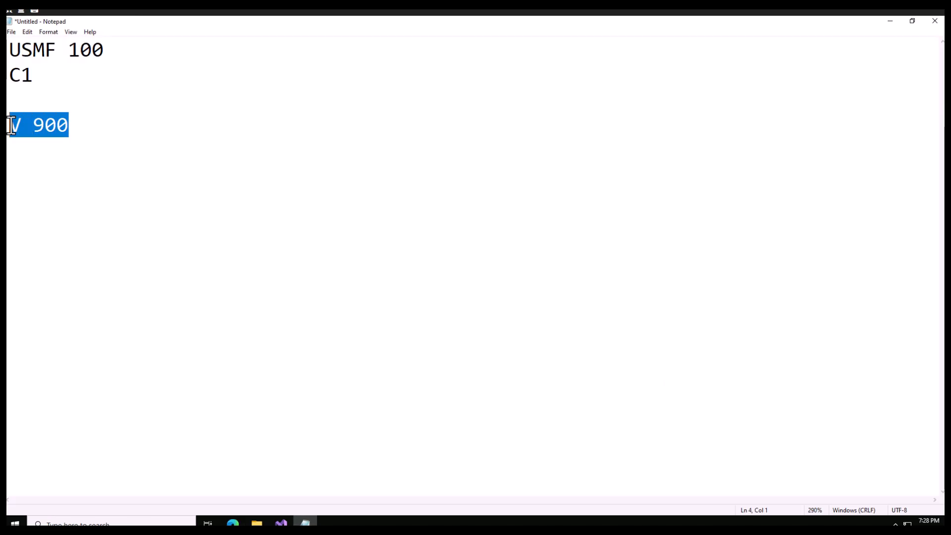
{"action": "left_click", "coordinate": [25, 124]}
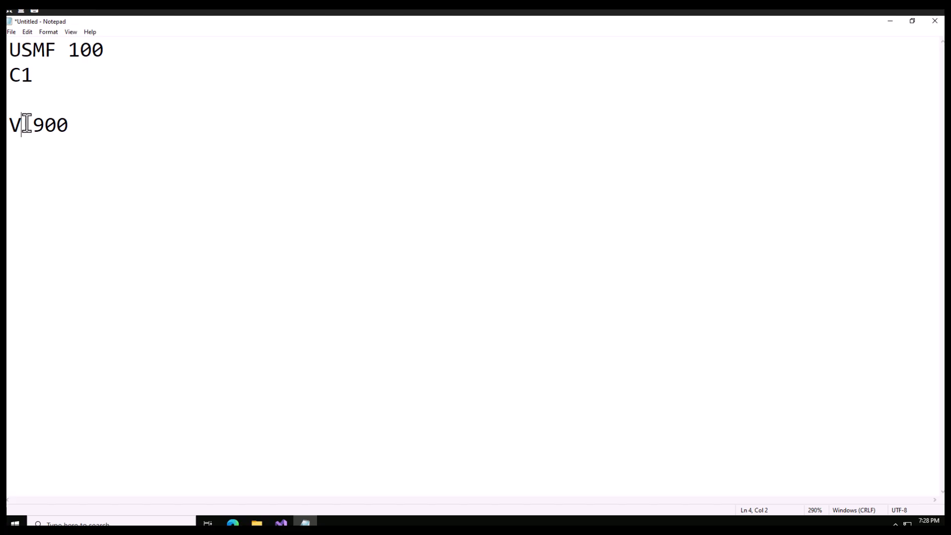
{"action": "type", "text": "1"}
{"action": "left_click_drag", "start_coordinate": [41, 127], "coordinate": [15, 127]}
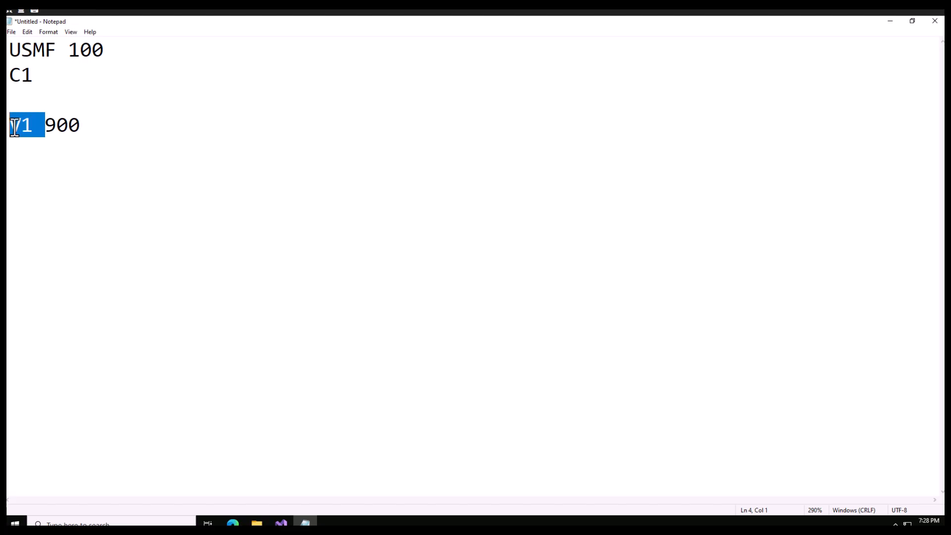
{"action": "left_click", "coordinate": [30, 130]}
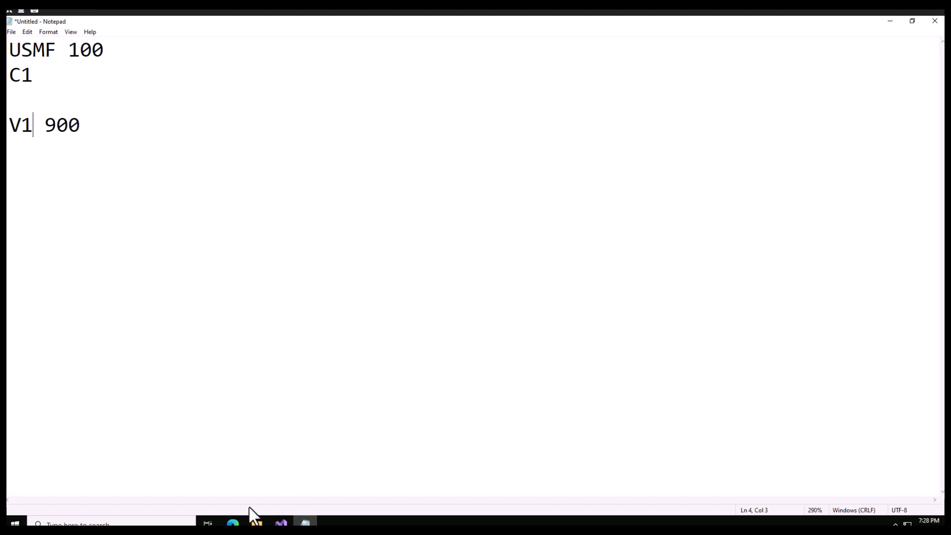
{"action": "left_click", "coordinate": [233, 524]}
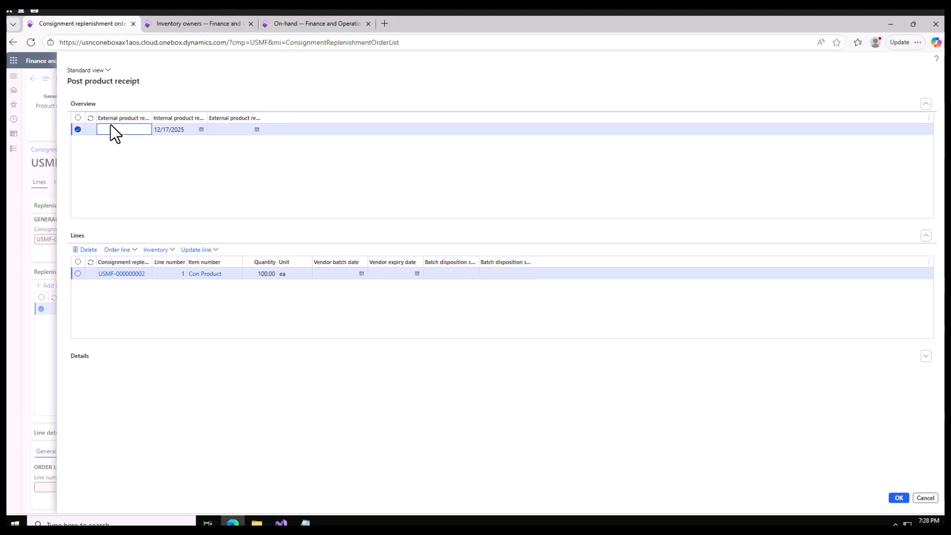
Try to post the product receipt with an external receipt number, and review the posting error's message details.
{"action": "type", "text": "V1-100"}
{"action": "left_click", "coordinate": [895, 499]}
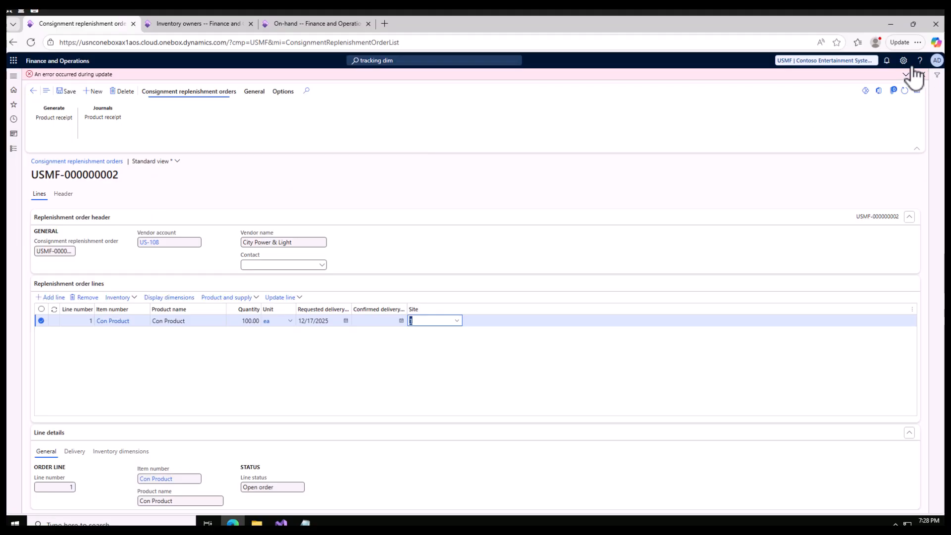
{"action": "left_click", "coordinate": [907, 75]}
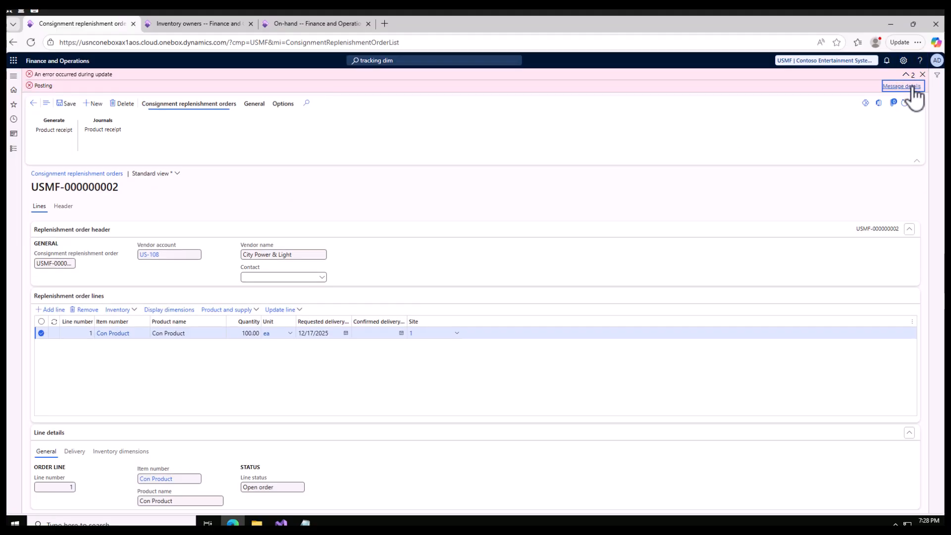
{"action": "left_click", "coordinate": [903, 86]}
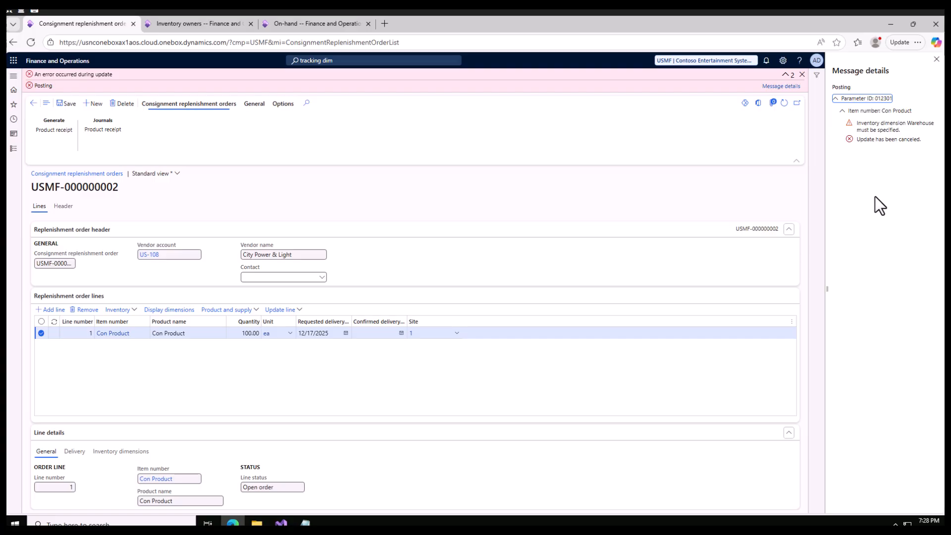
{"action": "left_click", "coordinate": [936, 60]}
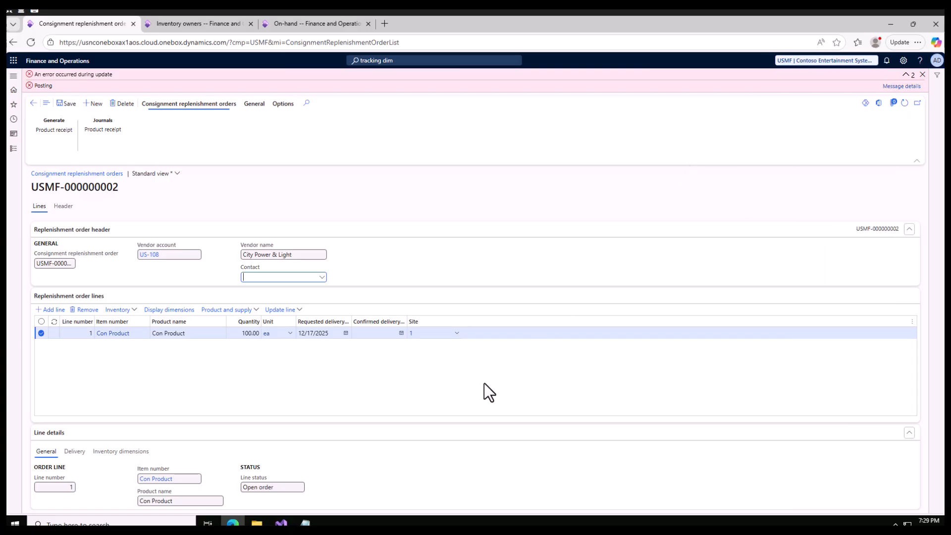
Set the Con Product line's warehouse dimension to 11, save the order, and dismiss the error messages.
{"action": "left_click", "coordinate": [119, 453]}
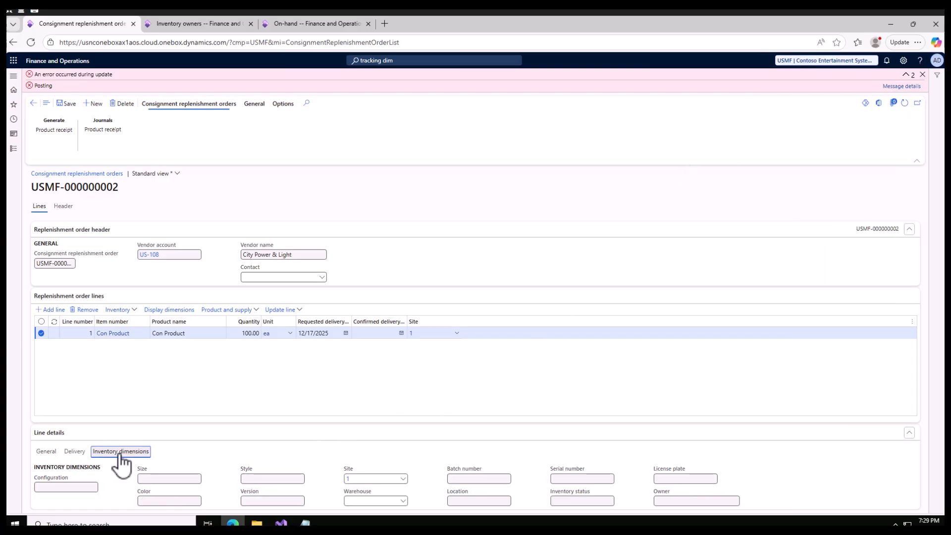
{"action": "left_click", "coordinate": [372, 501]}
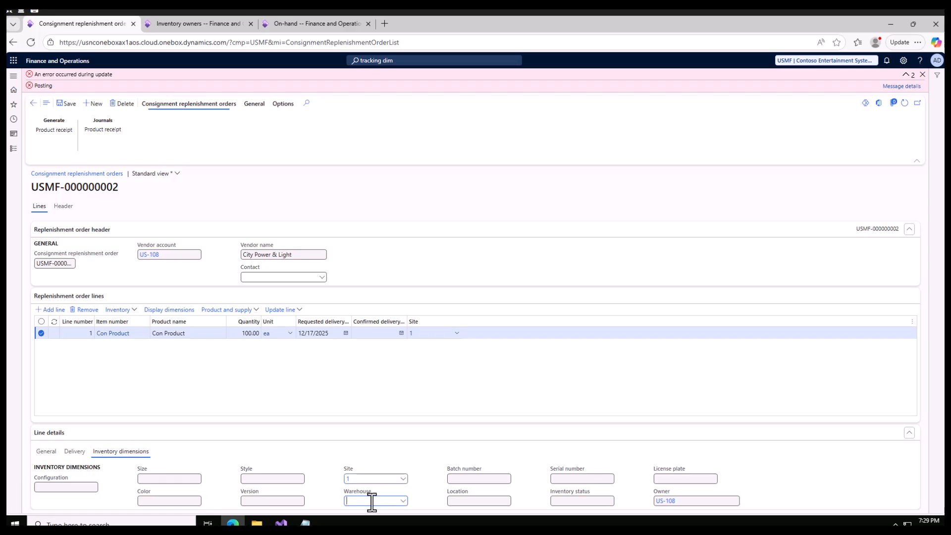
{"action": "left_click", "coordinate": [403, 500]}
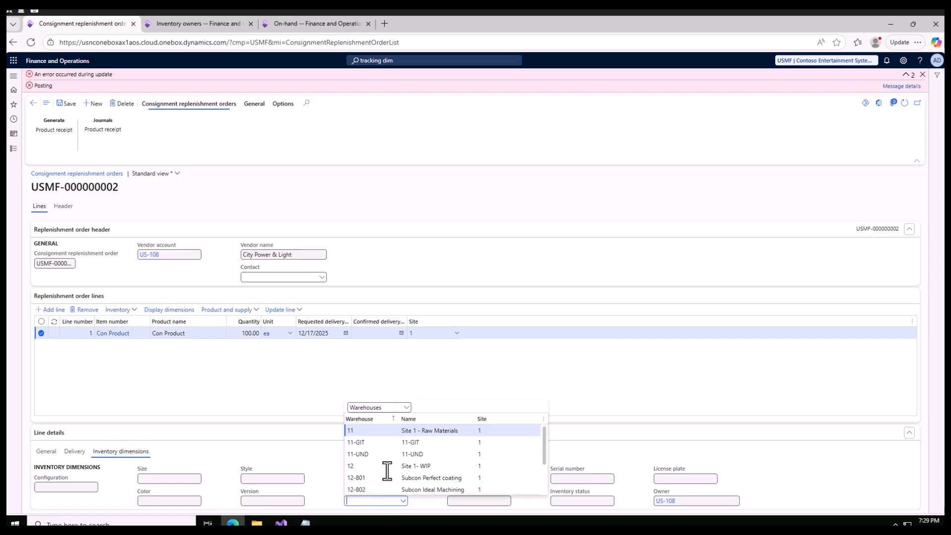
{"action": "left_click", "coordinate": [373, 429]}
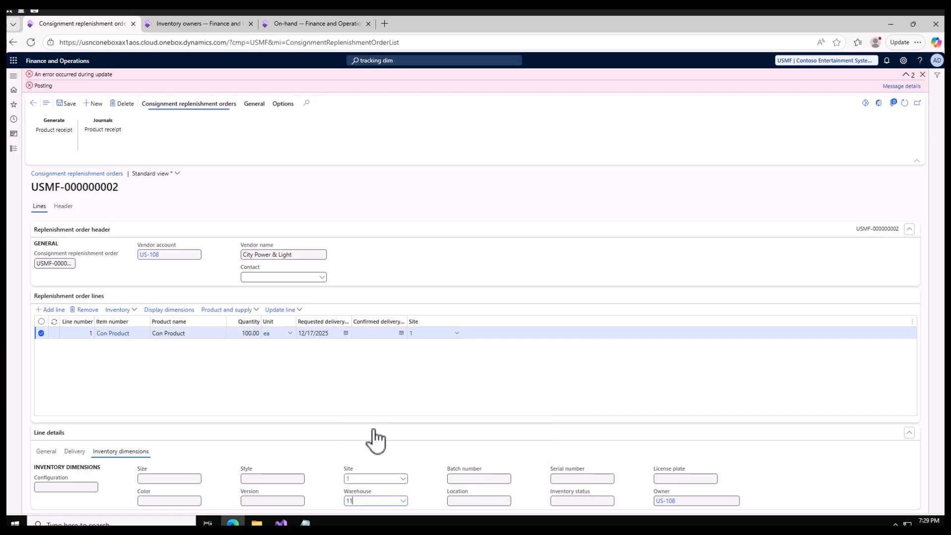
{"action": "left_click", "coordinate": [66, 105]}
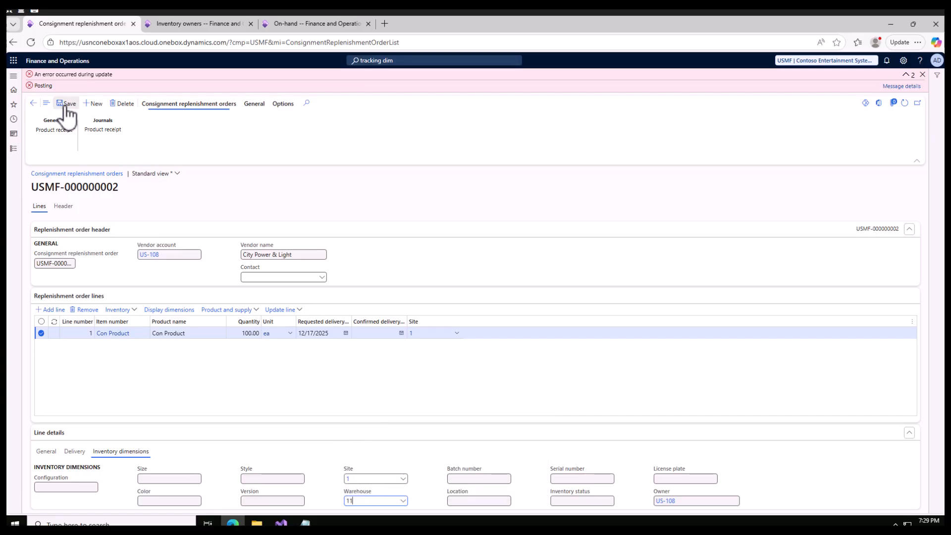
{"action": "left_click", "coordinate": [923, 74]}
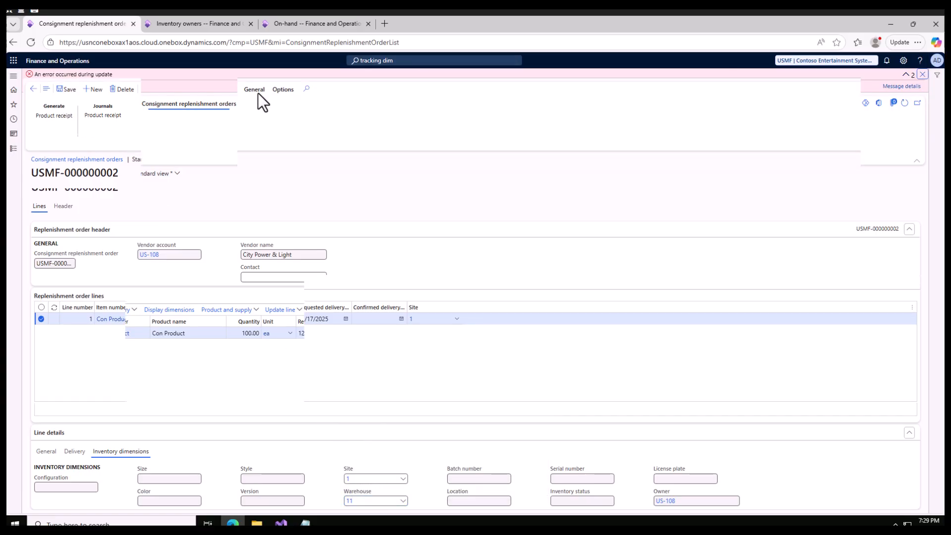
Post the product receipt for the replenishment order with external product receipt V1-100, and show the order's general related information options.
{"action": "left_click", "coordinate": [54, 105]}
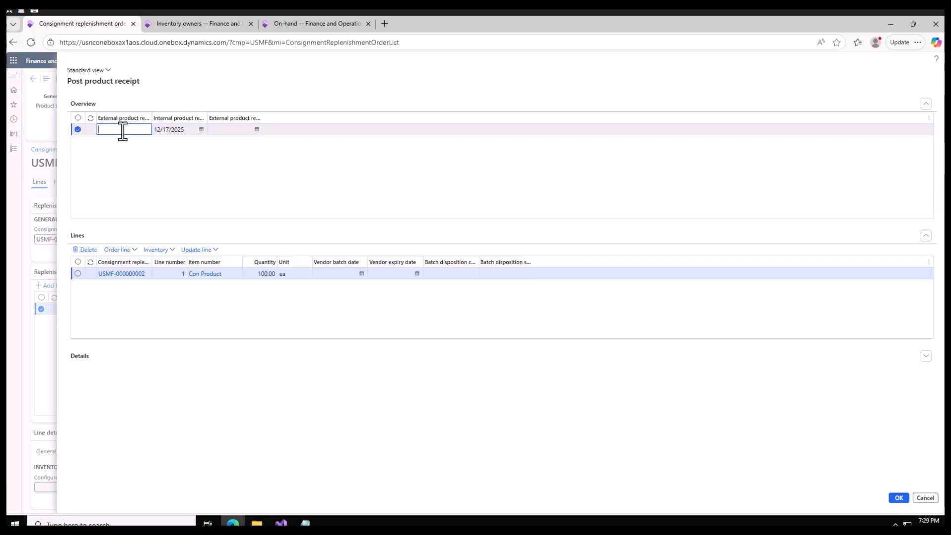
{"action": "type", "text": "V1-100"}
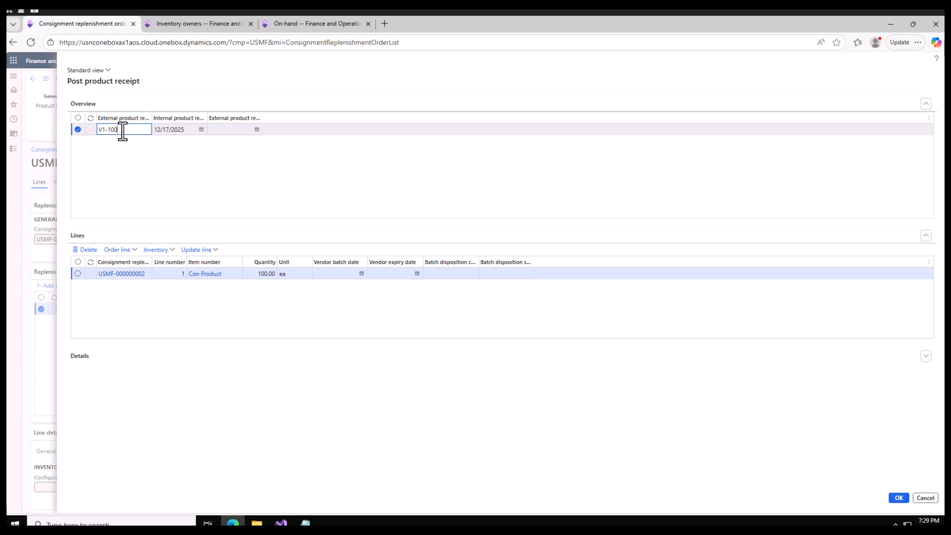
{"action": "left_click", "coordinate": [899, 498]}
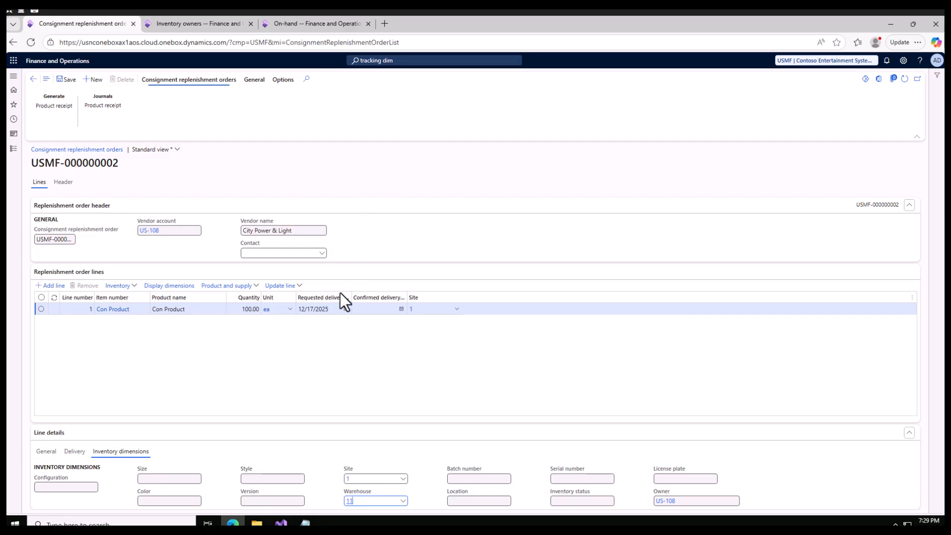
{"action": "left_click", "coordinate": [254, 81]}
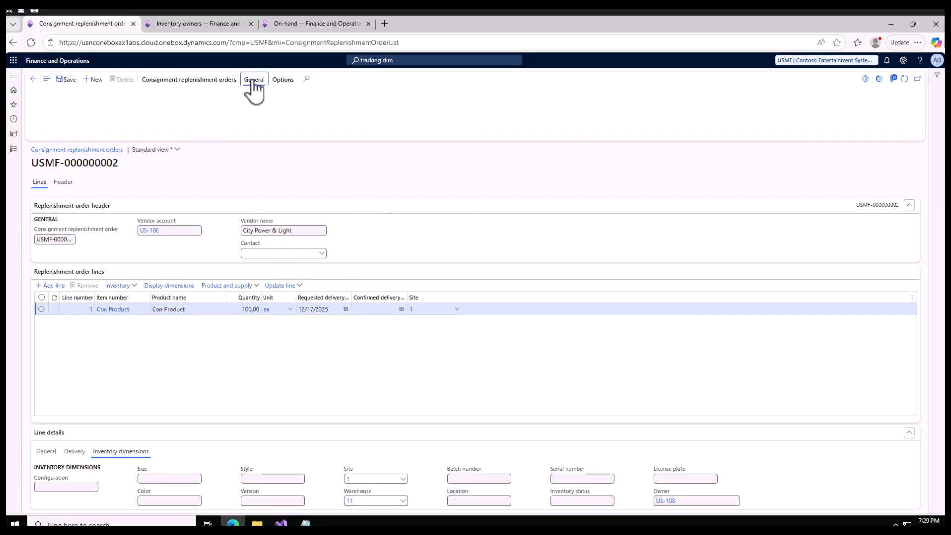
Refresh the on-hand list filtered for Con Product and check the item's available physical quantity.
{"action": "left_click", "coordinate": [283, 24]}
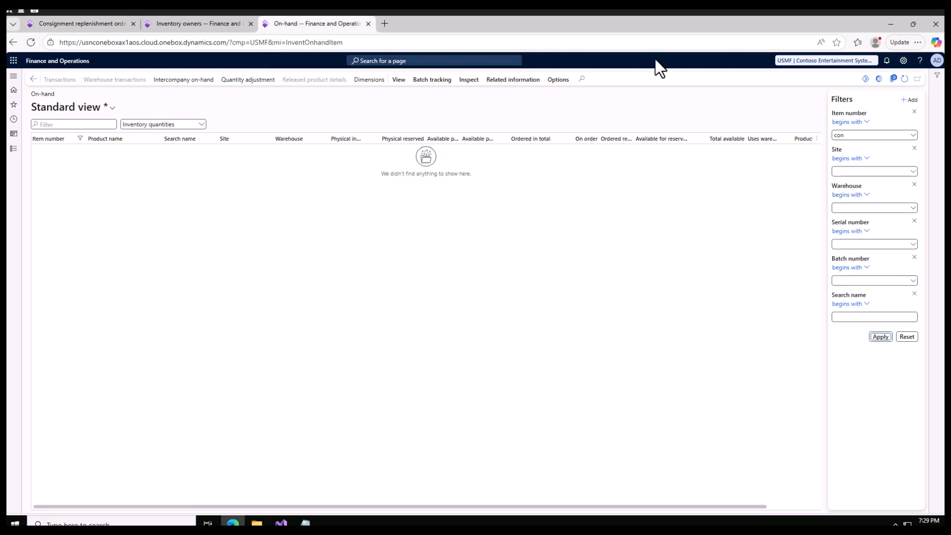
{"action": "left_click", "coordinate": [906, 80]}
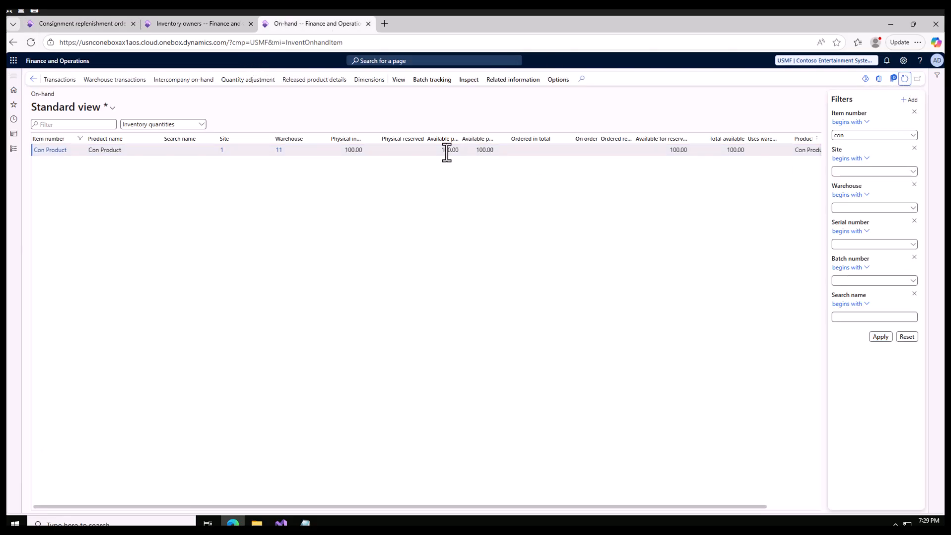
{"action": "mouse_move", "coordinate": [494, 141]}
{"action": "left_mouse_down"}
{"action": "mouse_move", "coordinate": [514, 140]}
{"action": "mouse_move", "coordinate": [489, 151]}
{"action": "left_mouse_up"}
{"action": "left_click", "coordinate": [488, 150]}
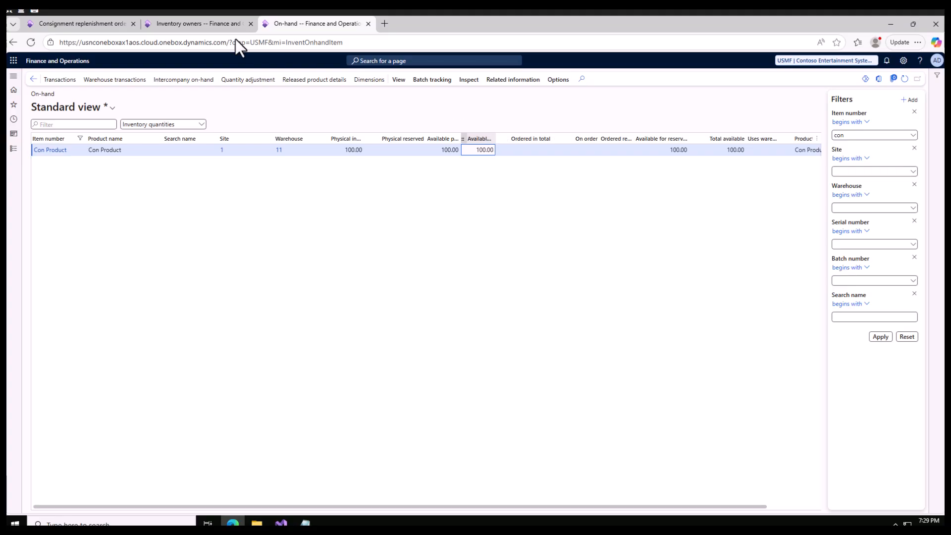
Highlight the USMF 100 entry in the Notepad notes and return to the on-hand list in the browser.
{"action": "left_click", "coordinate": [305, 523]}
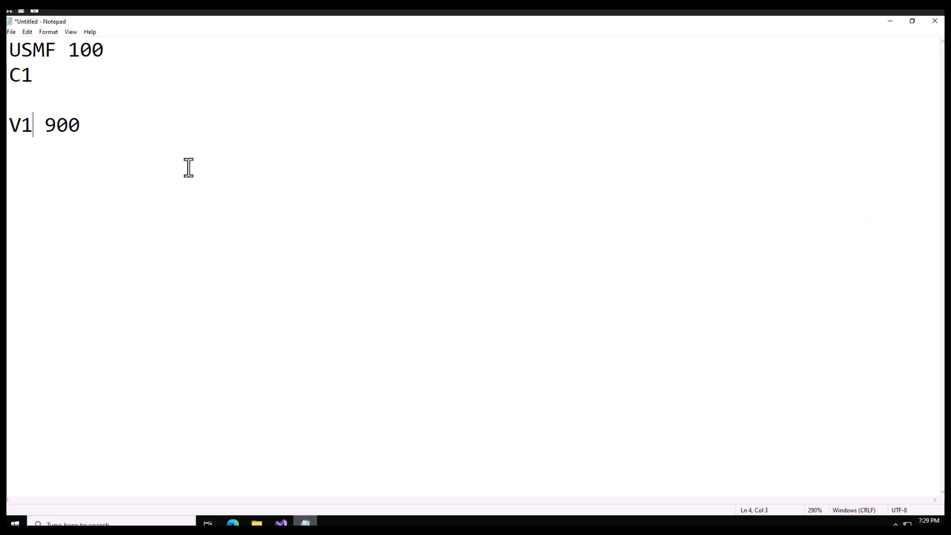
{"action": "left_click_drag", "start_coordinate": [92, 49], "coordinate": [21, 50]}
{"action": "left_click", "coordinate": [233, 523]}
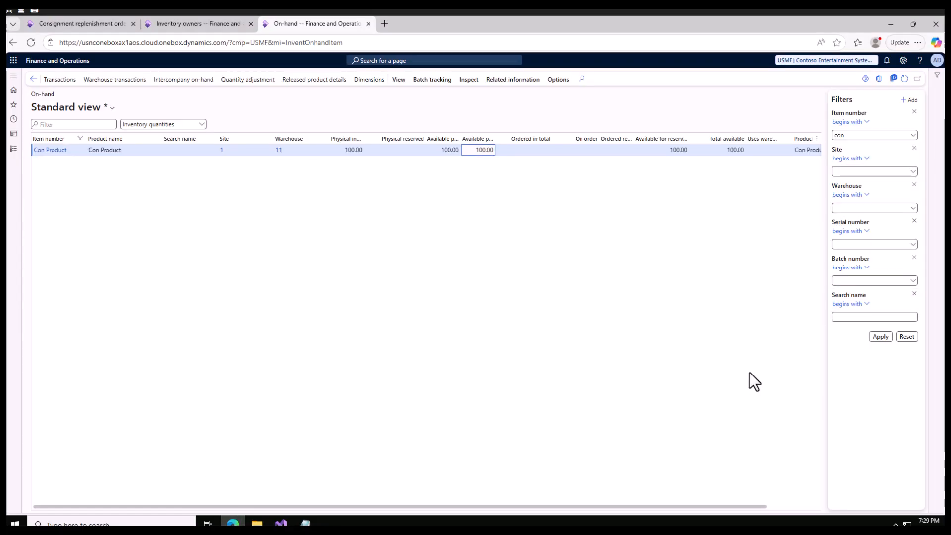
Add the Owner tracking dimension to the on-hand list's displayed dimensions.
{"action": "left_click", "coordinate": [369, 81]}
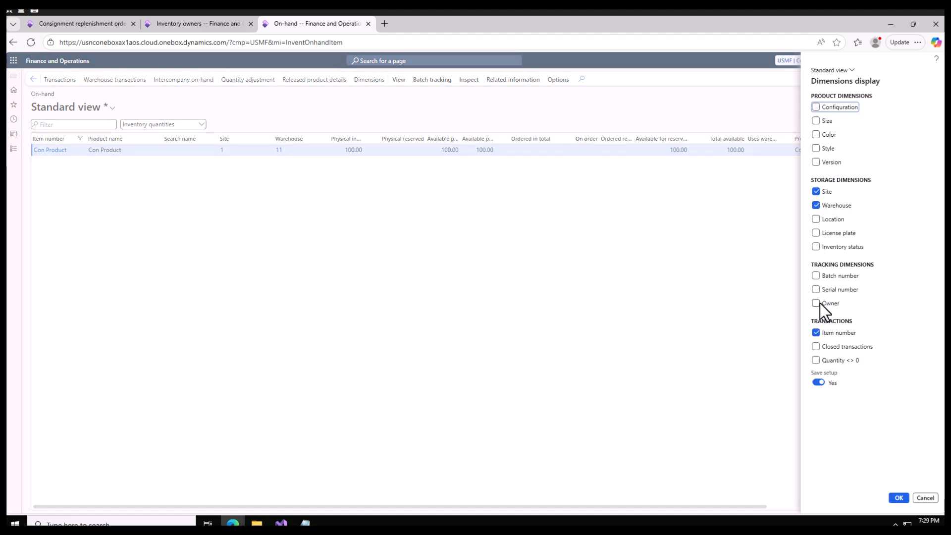
{"action": "left_click", "coordinate": [816, 303]}
{"action": "left_click", "coordinate": [898, 498]}
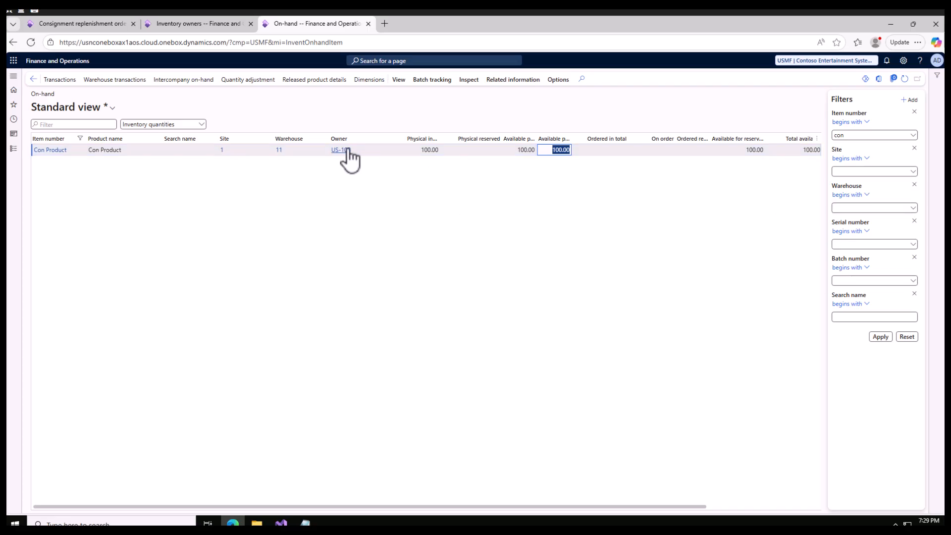
Look up City Power & Light's owner record in the inventory owners list, and highlight the V1 900 entry in the Notepad notes.
{"action": "left_click", "coordinate": [188, 23]}
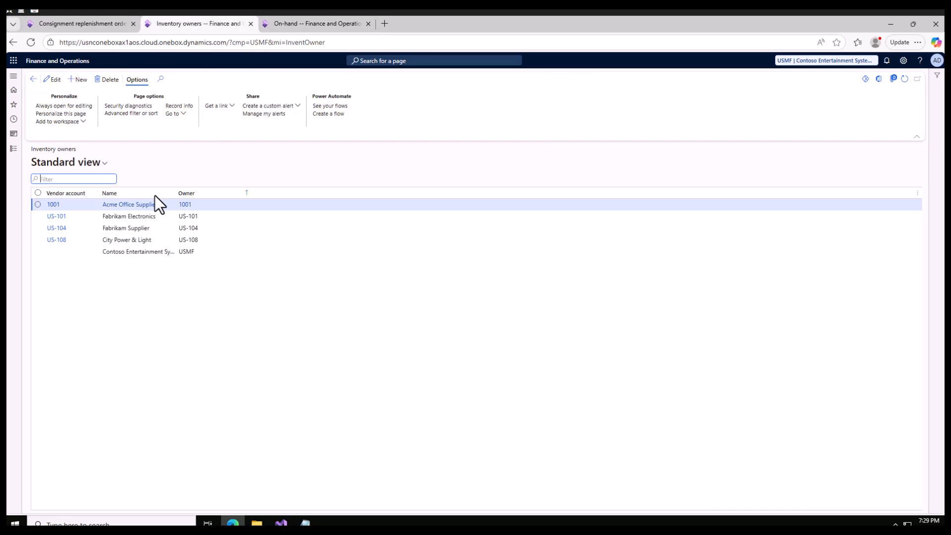
{"action": "left_click", "coordinate": [196, 240]}
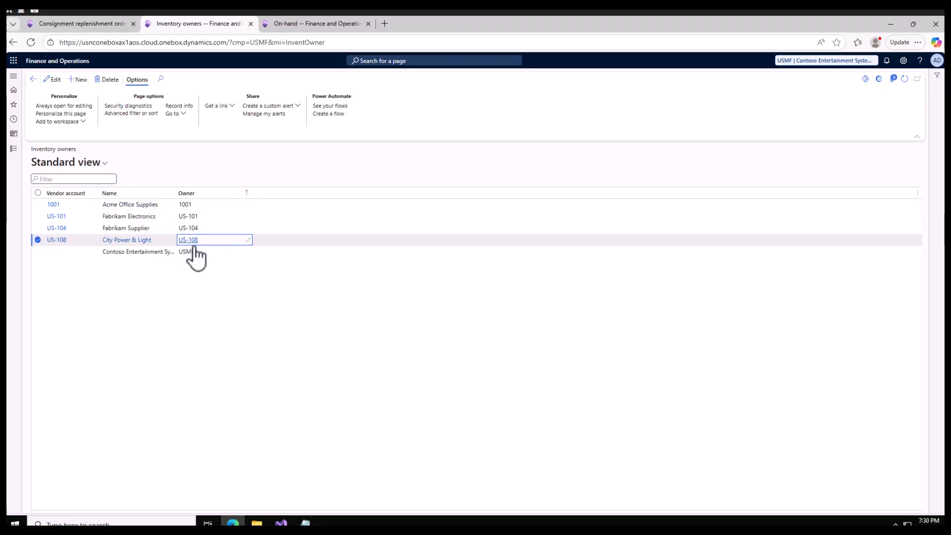
{"action": "left_click", "coordinate": [306, 523]}
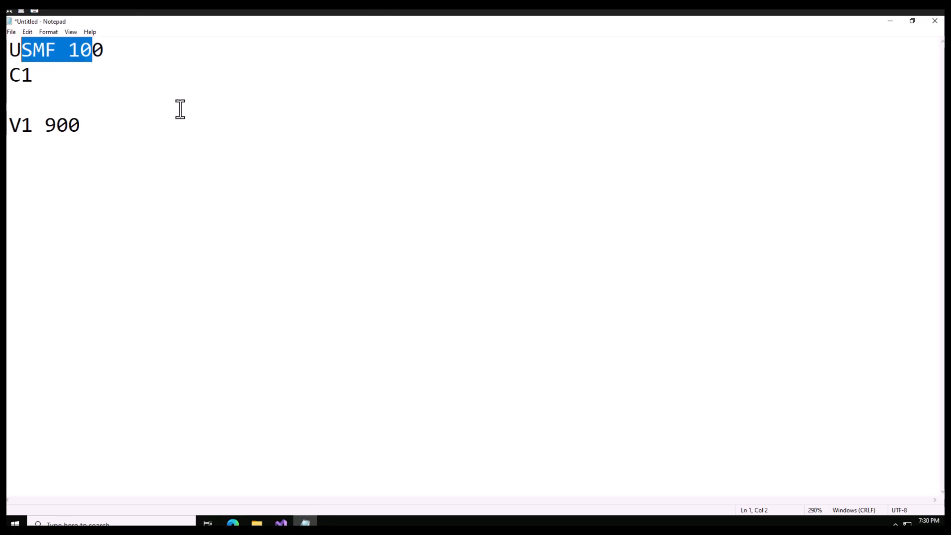
{"action": "left_click_drag", "start_coordinate": [78, 127], "coordinate": [9, 124]}
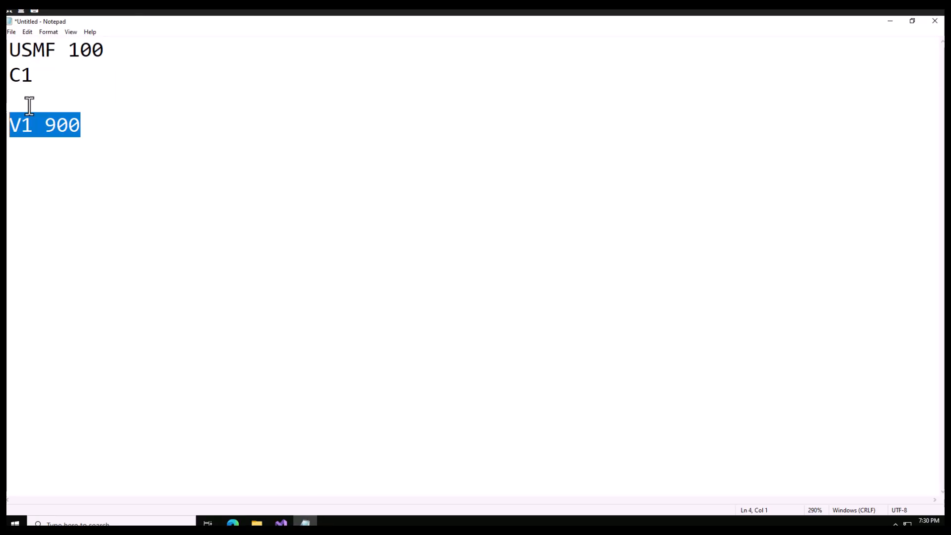
{"action": "double_click", "coordinate": [59, 124]}
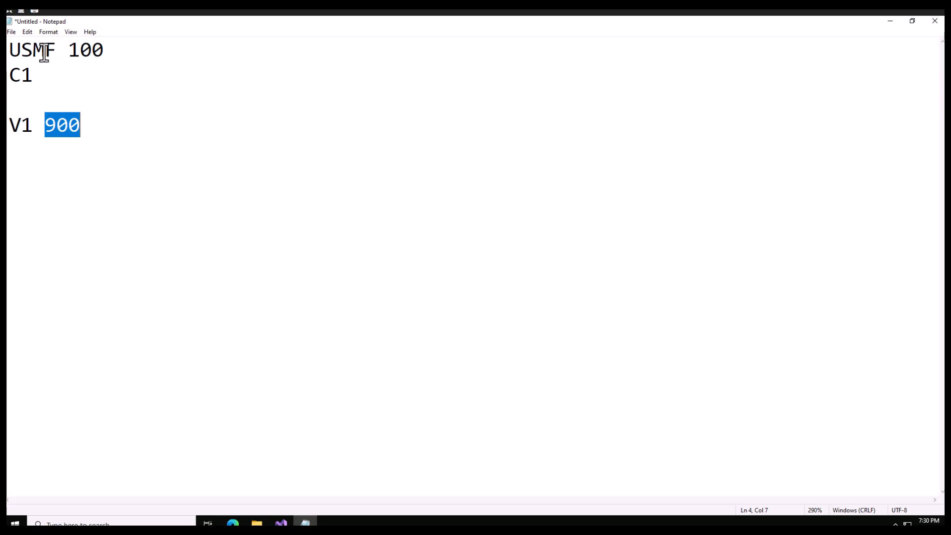
{"action": "left_click", "coordinate": [234, 523]}
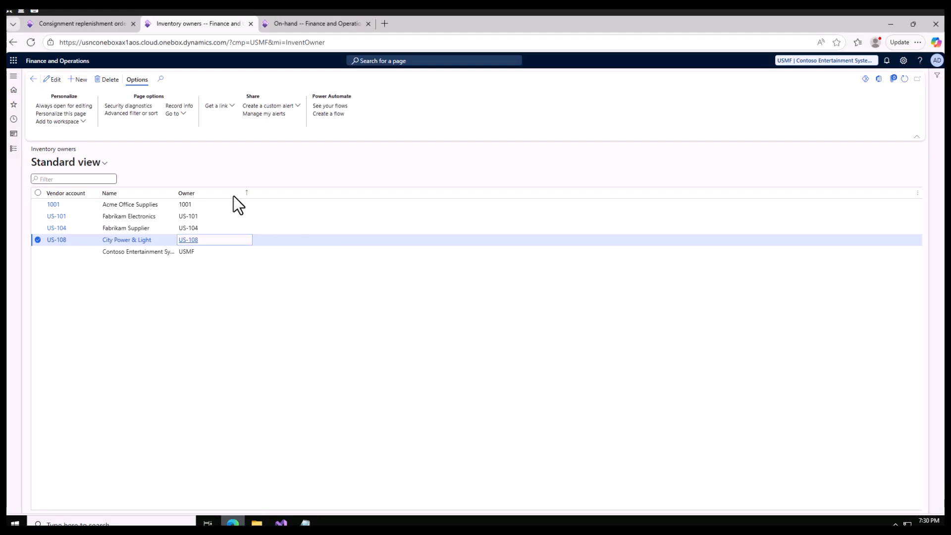
Compare the replenishment order line with the on-hand owner, and select the Contoso Entertainment System record in the inventory owners list.
{"action": "left_click", "coordinate": [101, 25]}
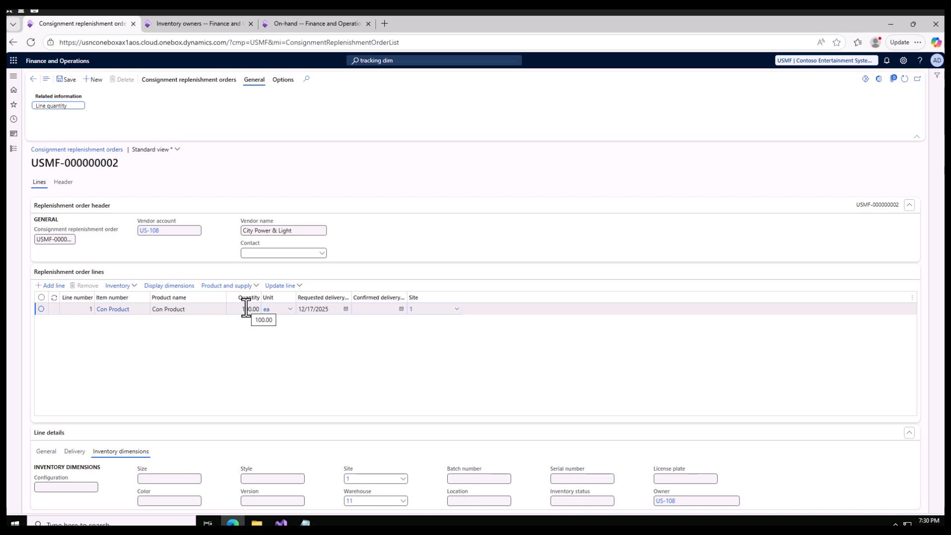
{"action": "left_click", "coordinate": [178, 23]}
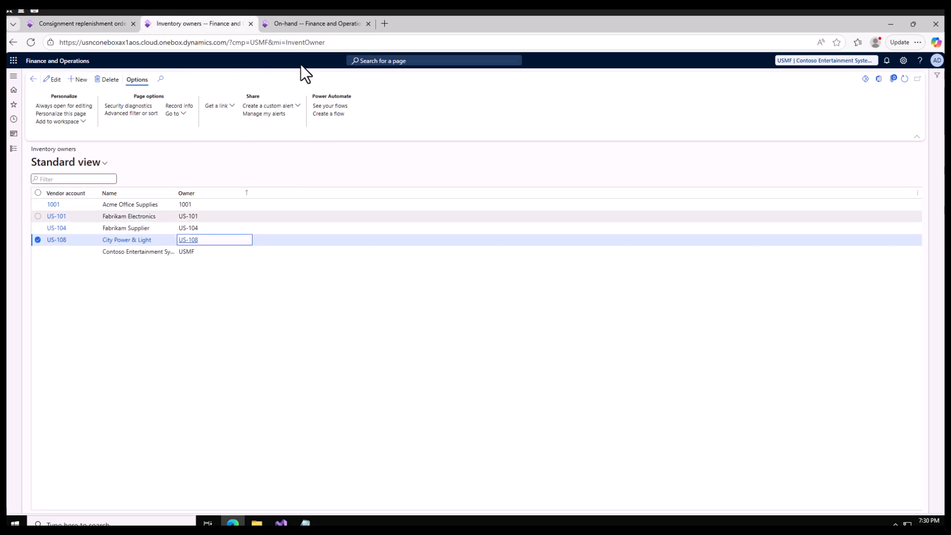
{"action": "left_click", "coordinate": [295, 23]}
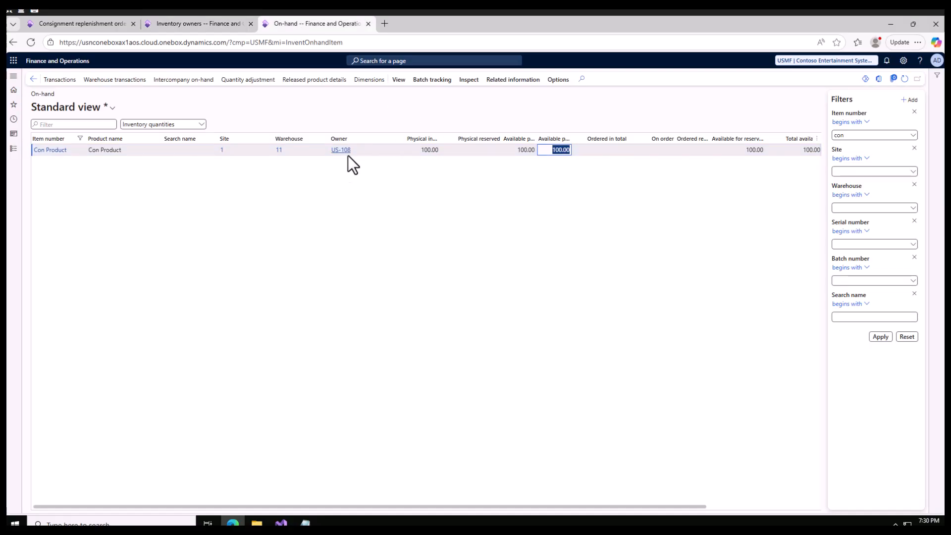
{"action": "left_click", "coordinate": [179, 22]}
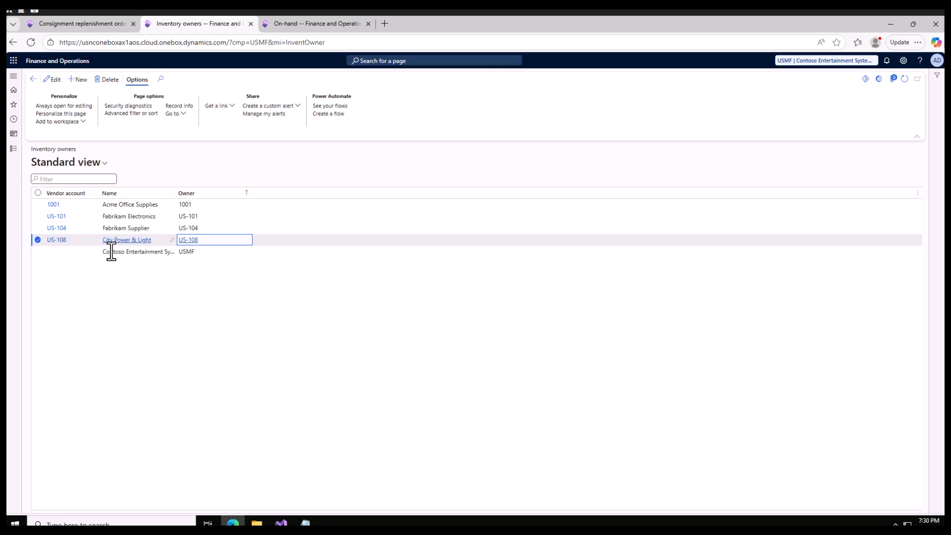
{"action": "left_click", "coordinate": [127, 252]}
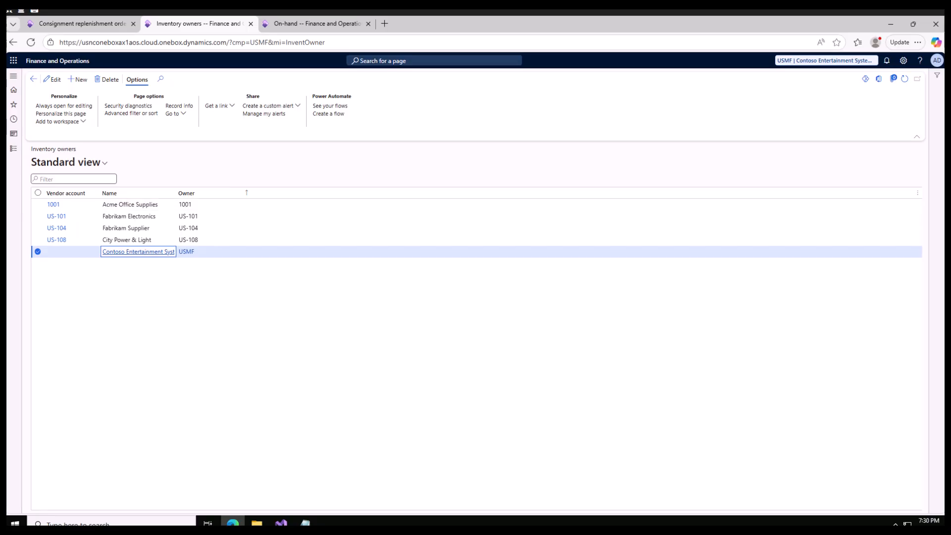
Open Inventory ownership change under Procurement and sourcing's Consignment area and start a new inventory journal.
{"action": "left_click", "coordinate": [70, 26]}
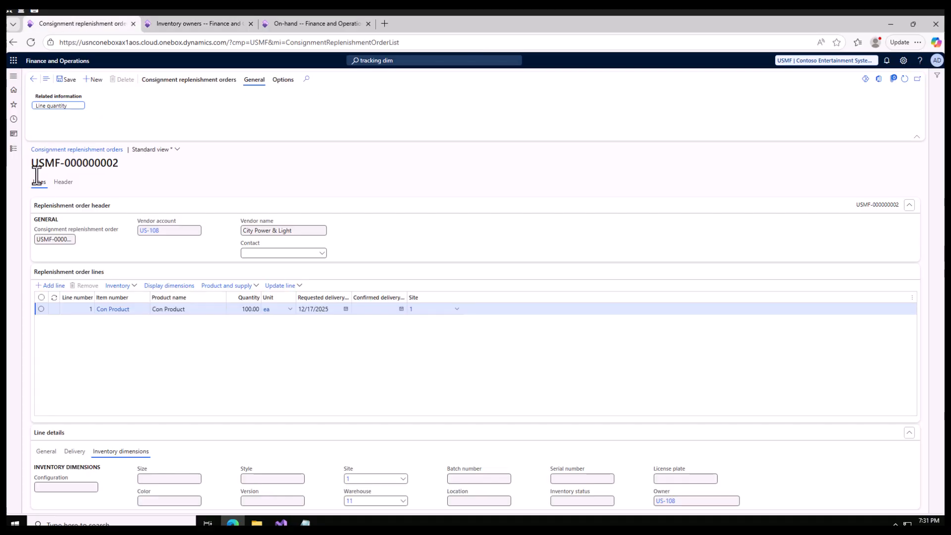
{"action": "left_click", "coordinate": [19, 151]}
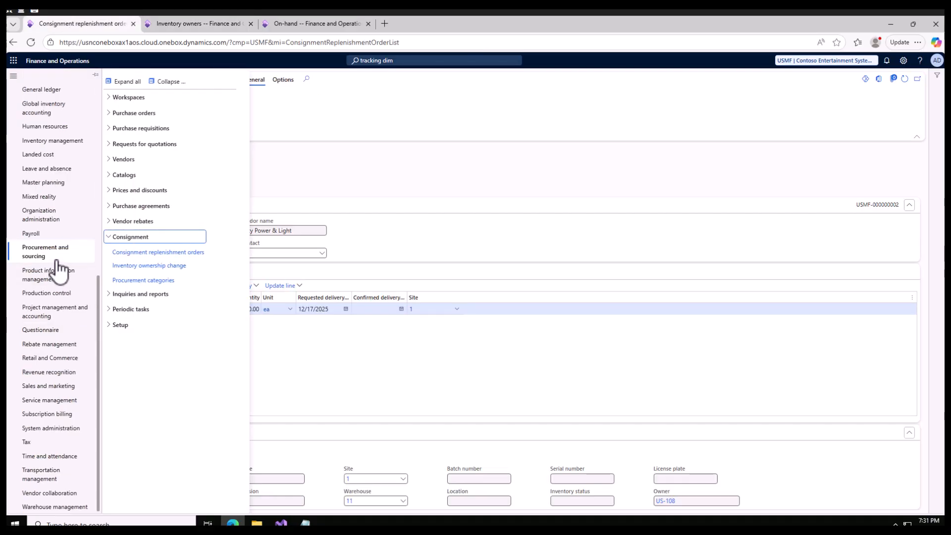
{"action": "left_click", "coordinate": [160, 266]}
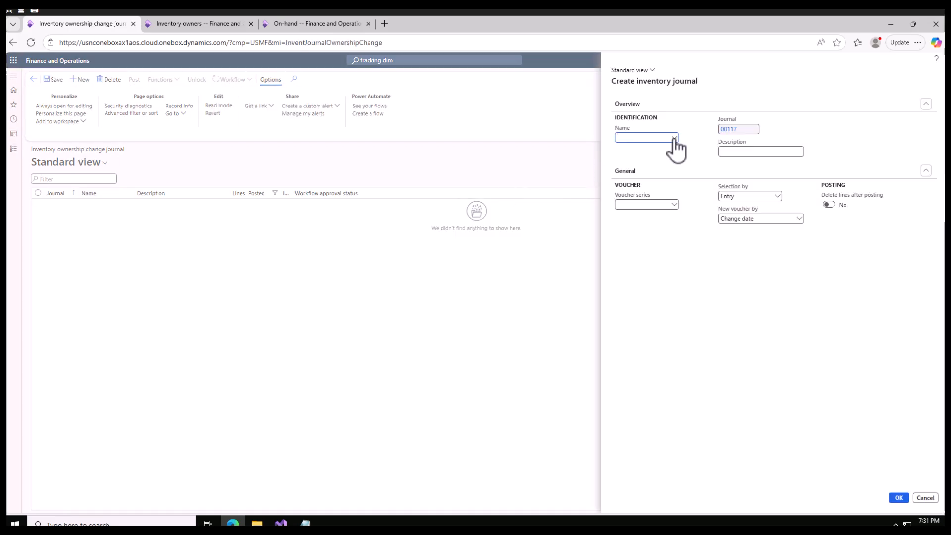
Check the journal names available for the new ownership change journal and open the Inventory journal names details.
{"action": "left_click", "coordinate": [674, 138]}
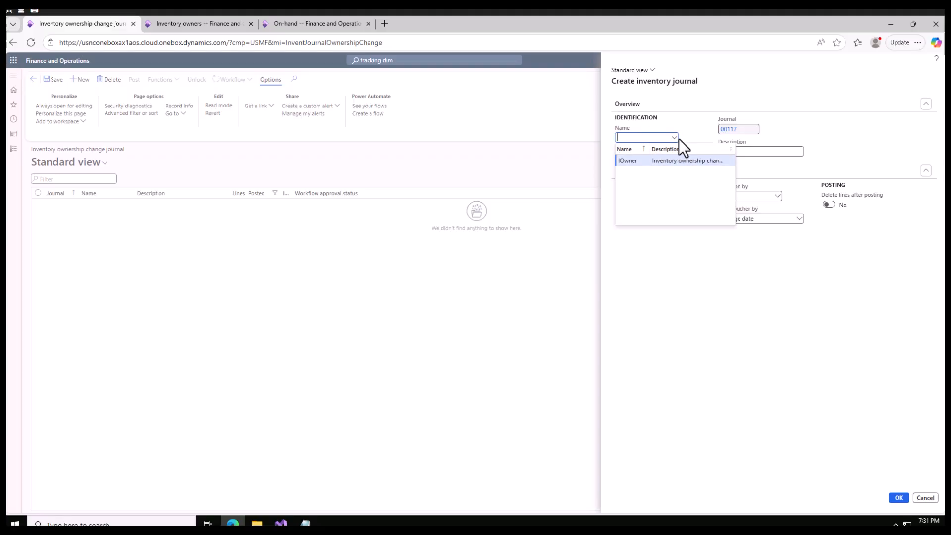
{"action": "right_click", "coordinate": [675, 140]}
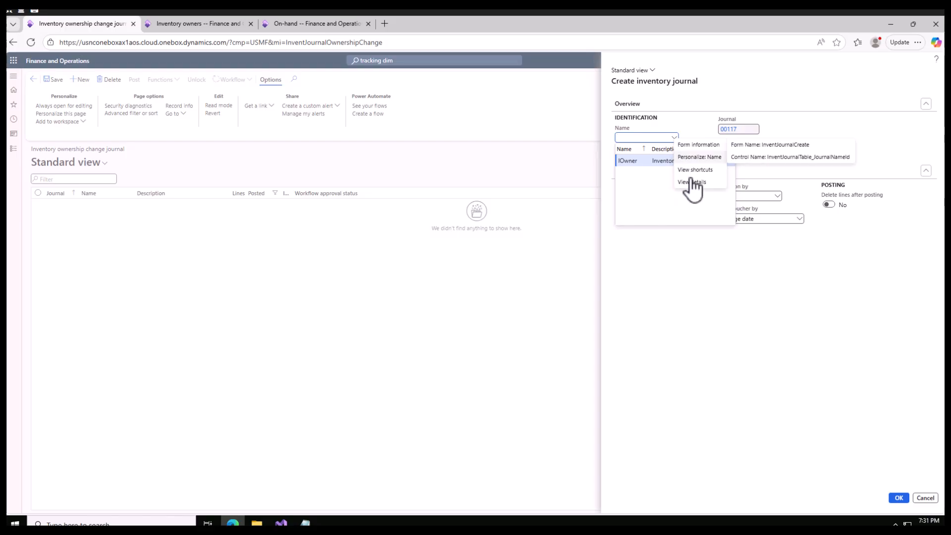
{"action": "left_click", "coordinate": [692, 184]}
{"action": "right_click", "coordinate": [674, 140]}
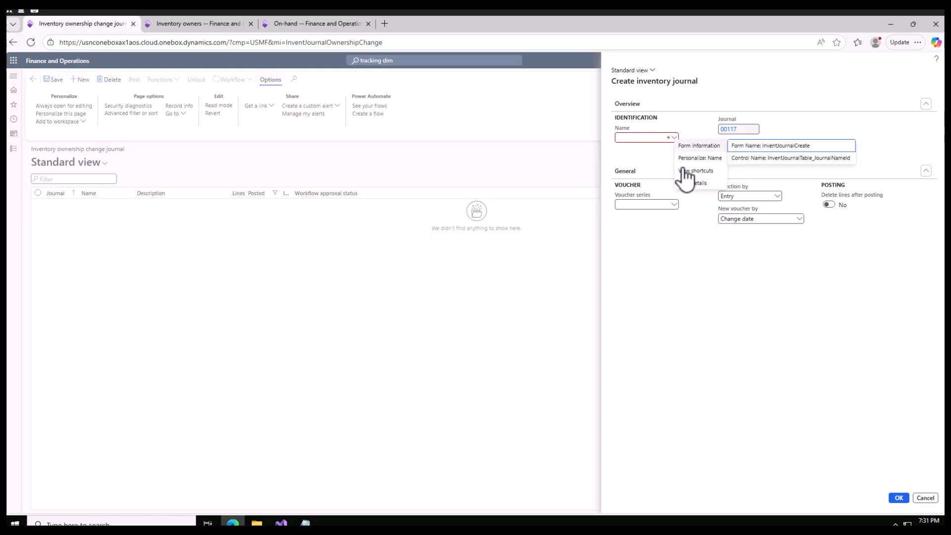
{"action": "left_click", "coordinate": [693, 184]}
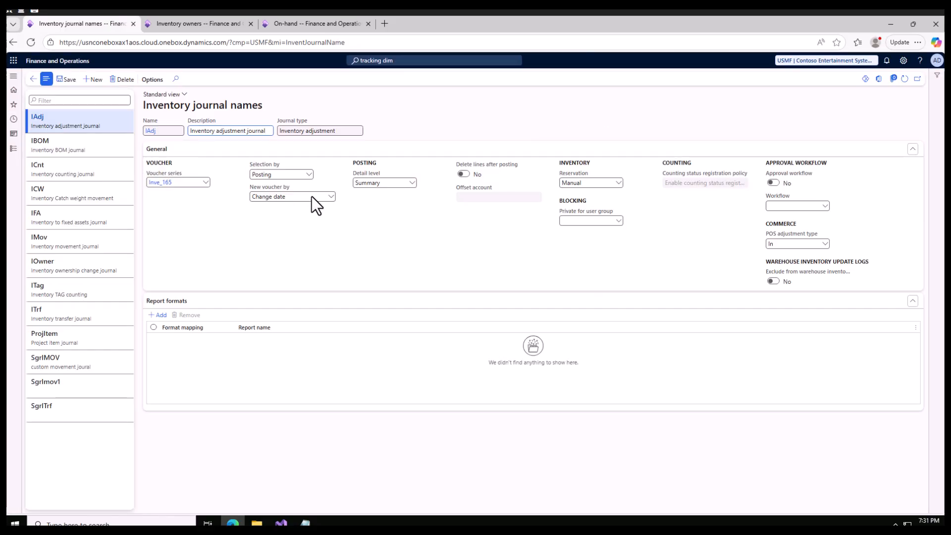